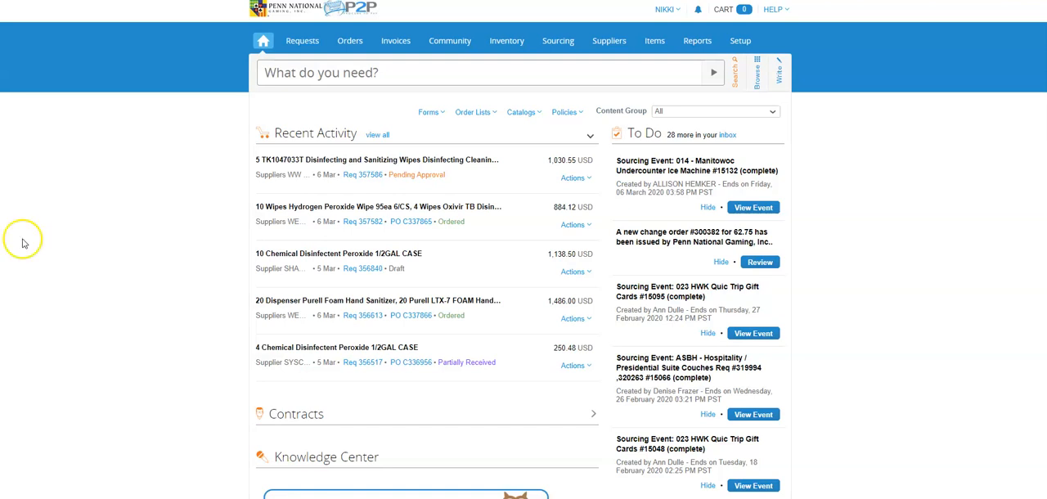
Search the available items for "cheddar" from the home page.
{"action": "left_click", "coordinate": [294, 72]}
{"action": "type", "text": "cheddar"}
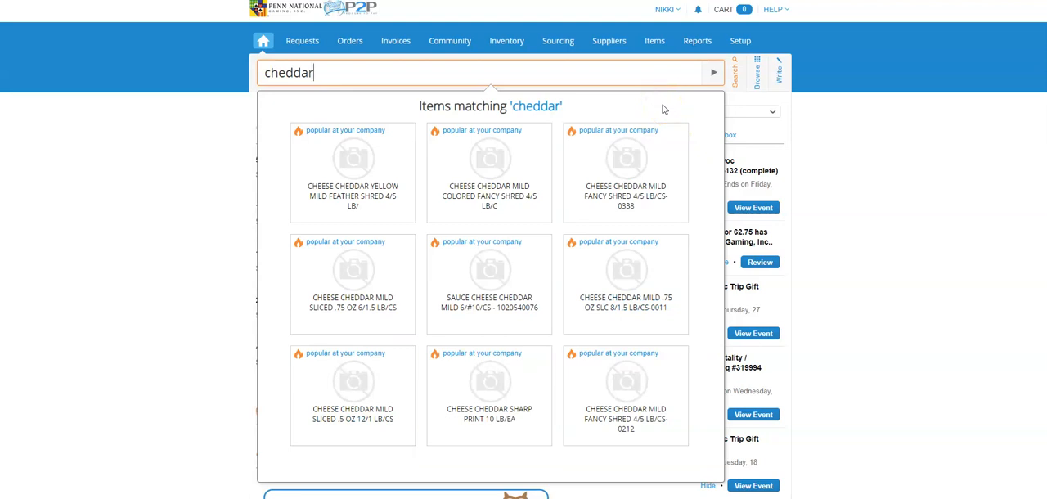
{"action": "left_click", "coordinate": [712, 75]}
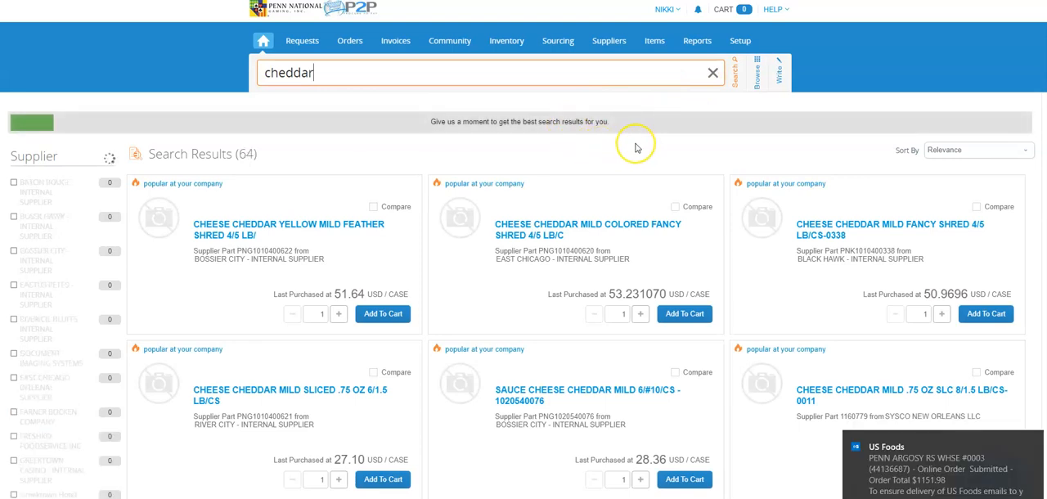
Look through the cheddar search results and the supplier, commodity and price range filters.
{"action": "scroll", "coordinate": [637, 150], "scroll_direction": "down", "scroll_amount": 3}
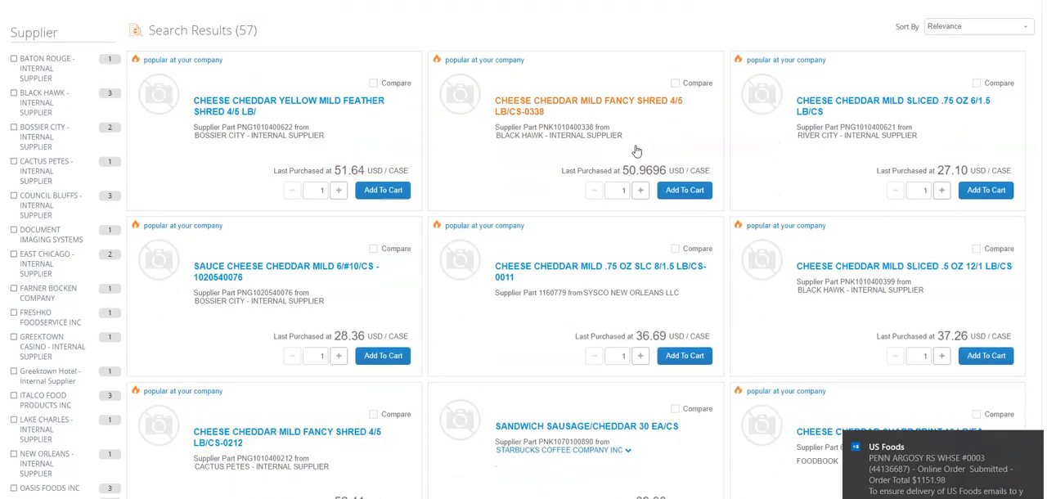
{"action": "scroll", "coordinate": [638, 152], "scroll_direction": "down", "scroll_amount": 3}
{"action": "scroll", "coordinate": [638, 152], "scroll_direction": "up", "scroll_amount": 5}
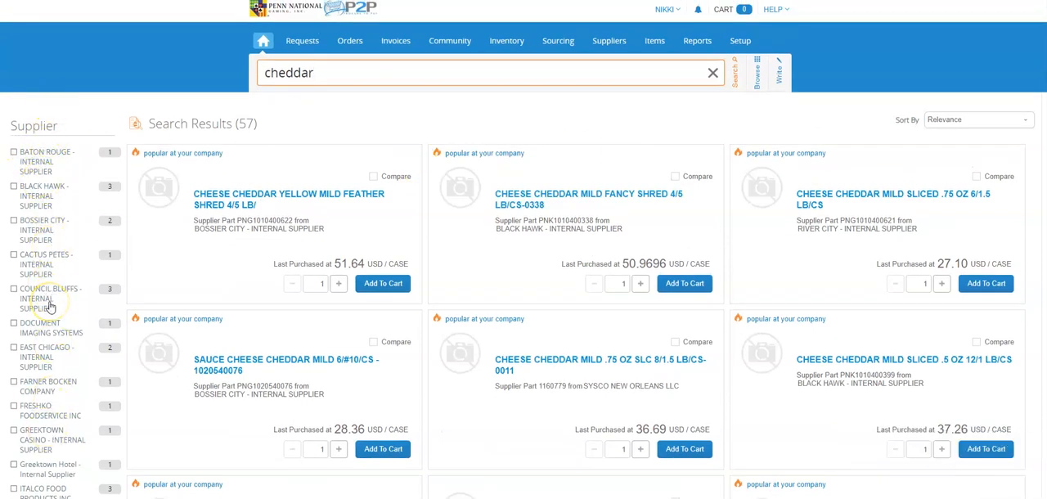
{"action": "scroll", "coordinate": [49, 306], "scroll_direction": "down", "scroll_amount": 10}
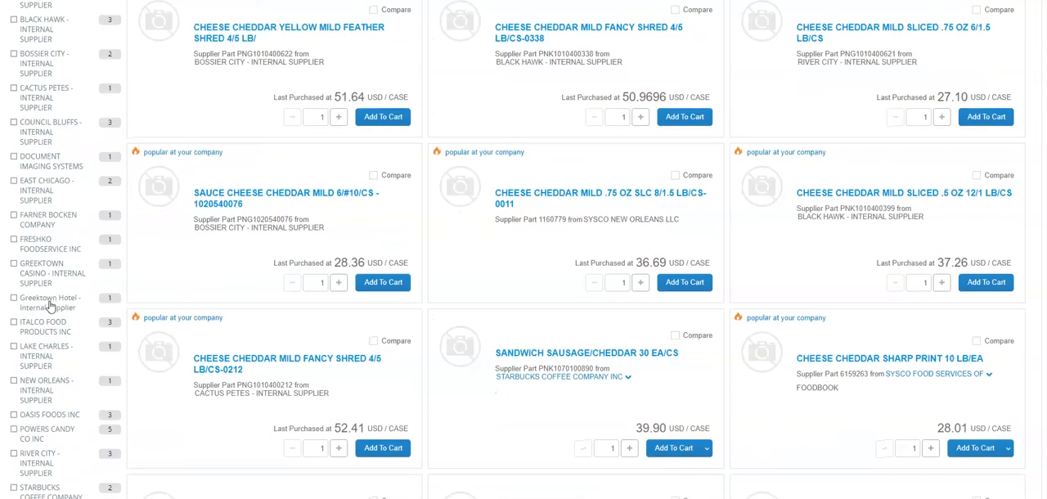
{"action": "scroll", "coordinate": [49, 306], "scroll_direction": "down", "scroll_amount": 4}
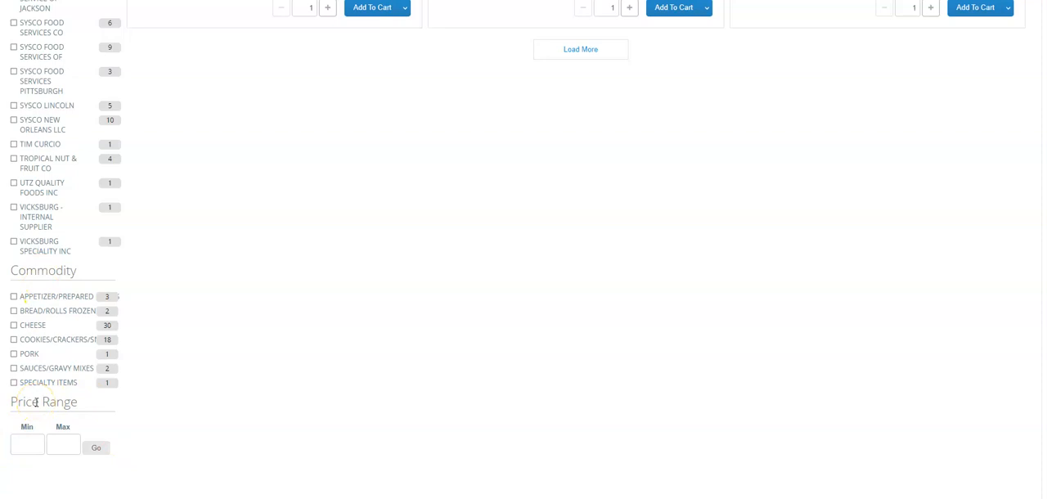
{"action": "scroll", "coordinate": [456, 310], "scroll_direction": "up", "scroll_amount": 6}
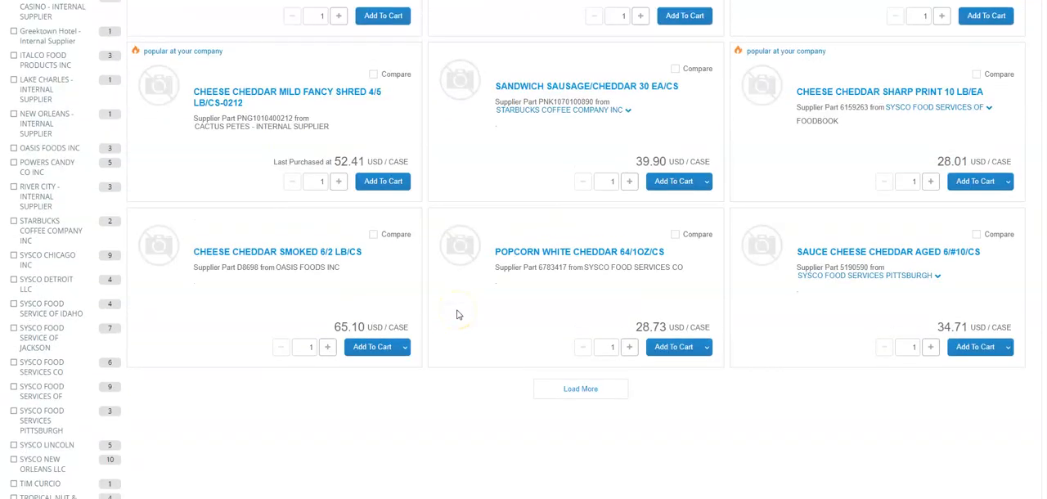
{"action": "scroll", "coordinate": [458, 314], "scroll_direction": "up", "scroll_amount": 7}
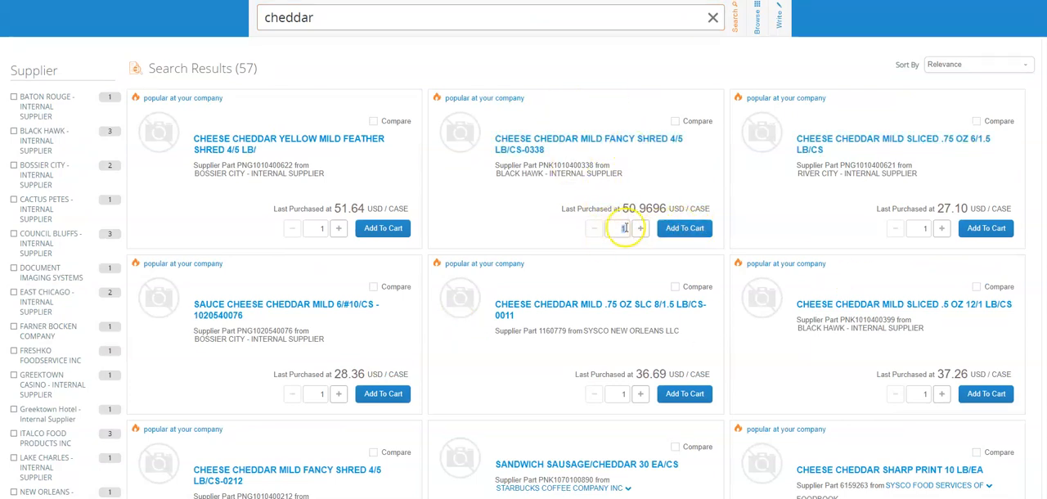
Add 34 cases of CHEESE CHEDDAR MILD FANCY SHRED 4/5 LB/CS-0338 to the cart.
{"action": "double_click", "coordinate": [625, 231]}
{"action": "left_click", "coordinate": [640, 233]}
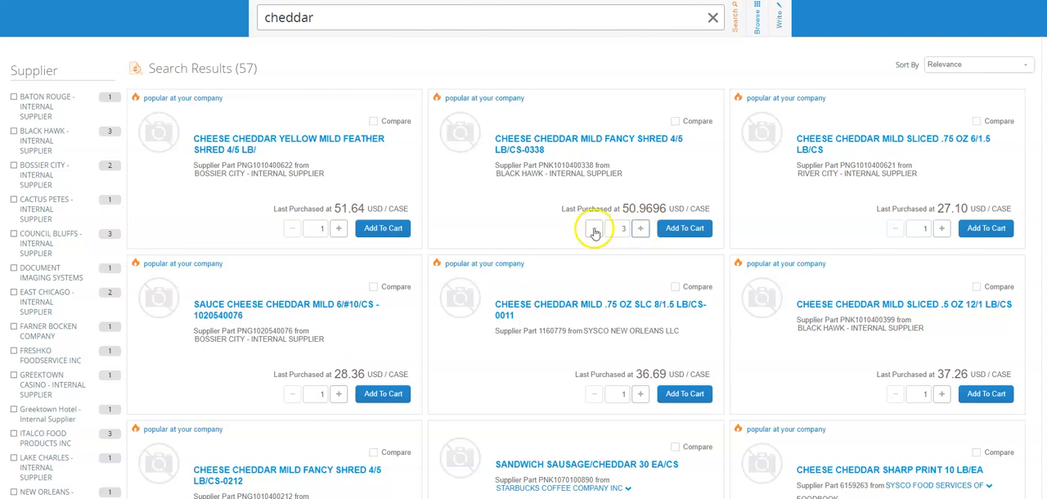
{"action": "double_click", "coordinate": [621, 230]}
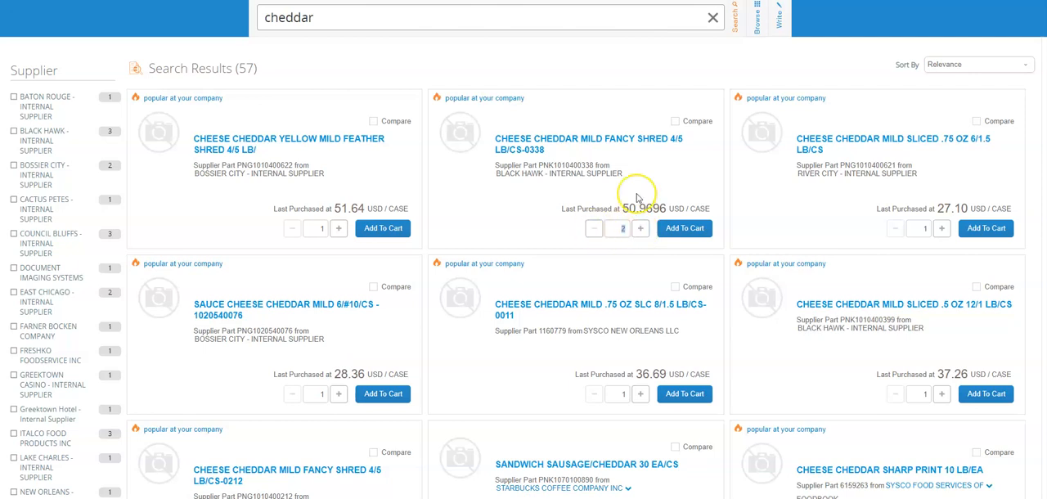
{"action": "left_click", "coordinate": [672, 228]}
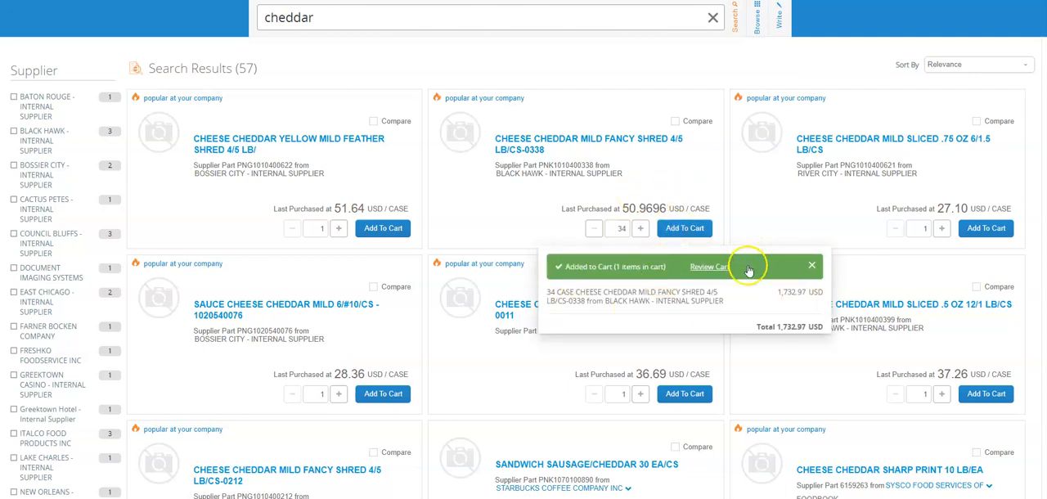
{"action": "scroll", "coordinate": [747, 270], "scroll_direction": "up", "scroll_amount": 2}
{"action": "mouse_move", "coordinate": [742, 9]}
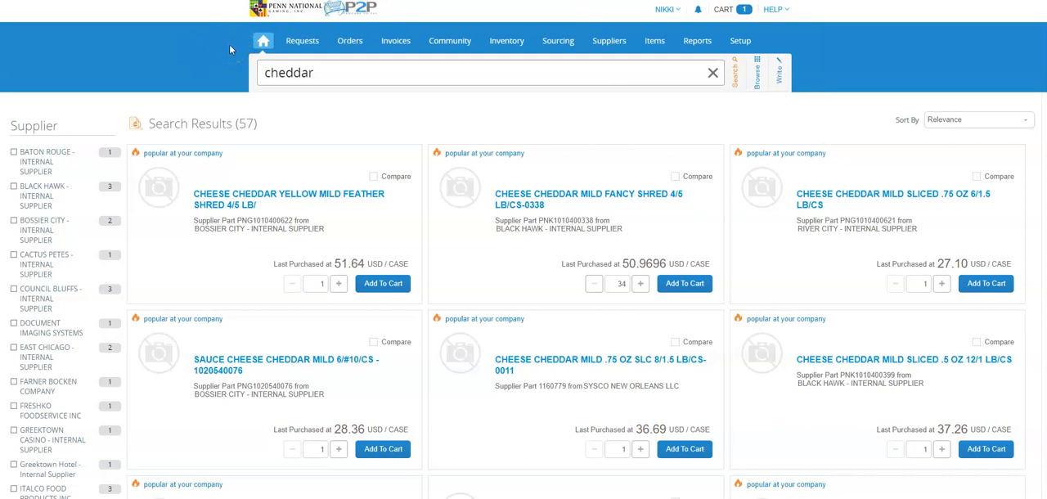
Browse the items by category, narrowing to CHINA within OPERATING SUPPLIES & EQUIPMENT.
{"action": "left_click", "coordinate": [752, 72]}
{"action": "left_click", "coordinate": [332, 74]}
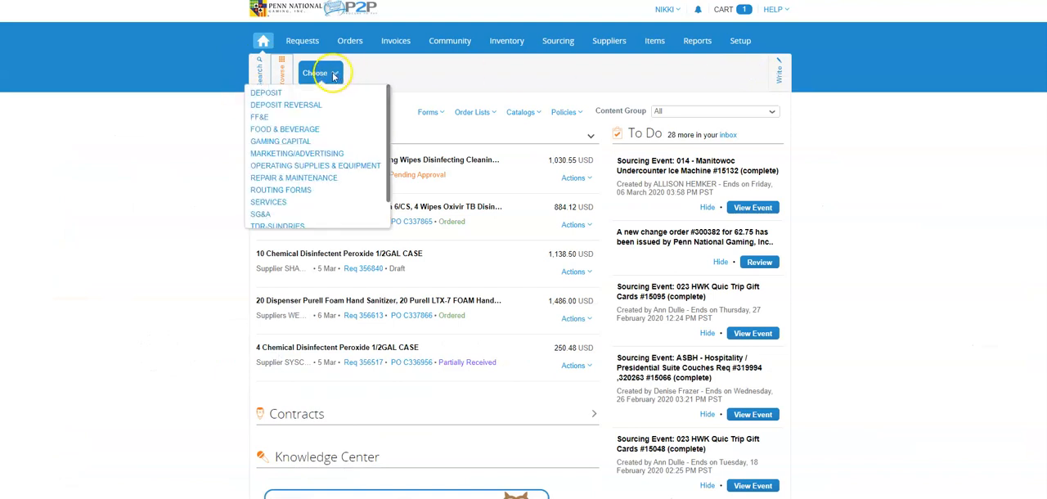
{"action": "left_click", "coordinate": [293, 167]}
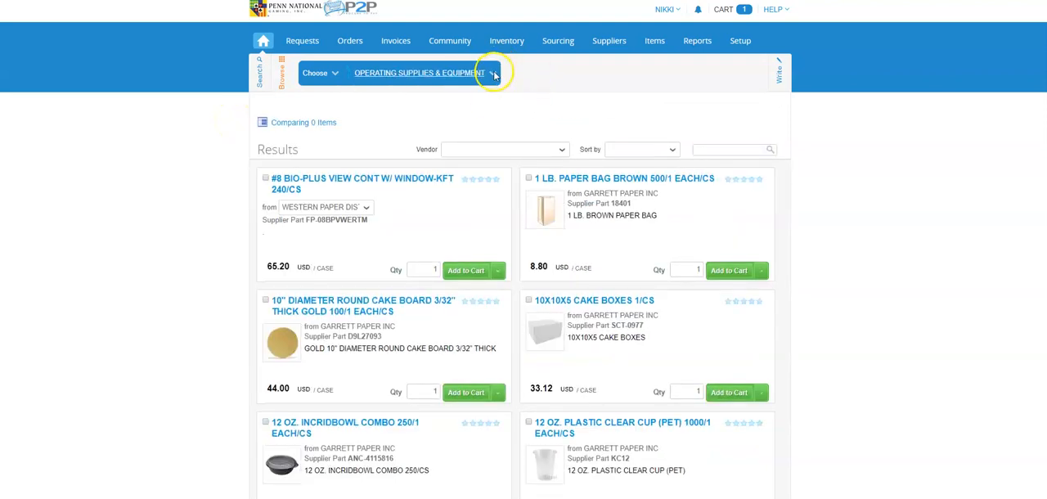
{"action": "left_click", "coordinate": [494, 75]}
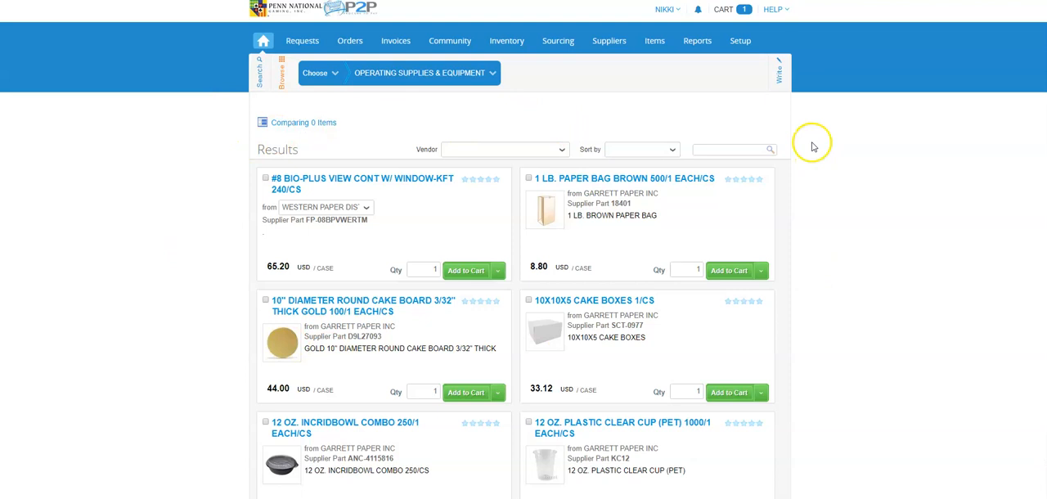
{"action": "left_click", "coordinate": [471, 74]}
{"action": "left_click", "coordinate": [337, 106]}
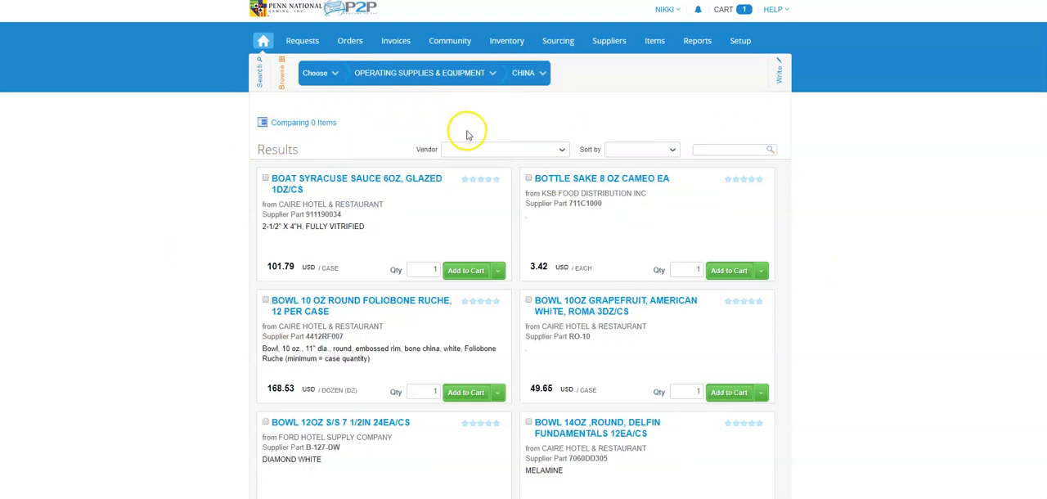
Examine the vendor filter, the sorting choices and the search field for the China results.
{"action": "left_click", "coordinate": [514, 151]}
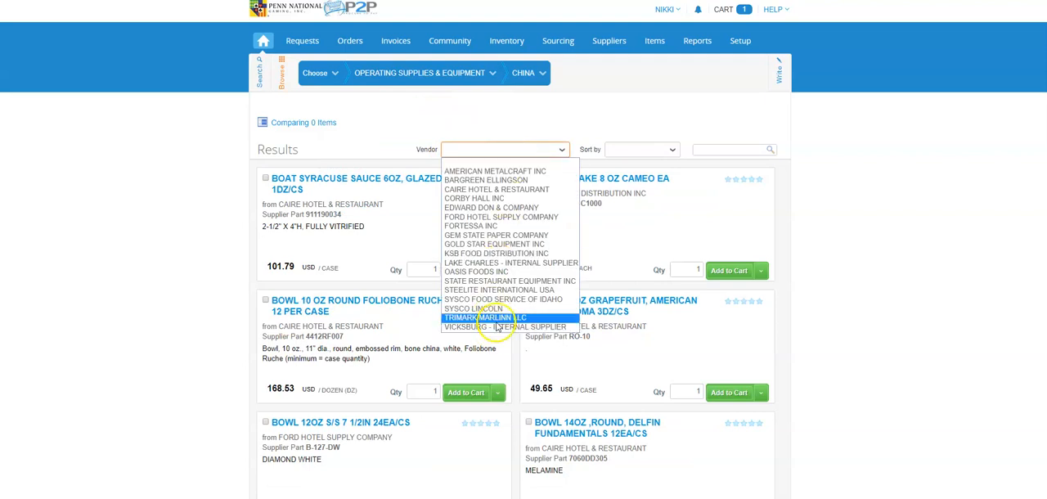
{"action": "left_click", "coordinate": [638, 150]}
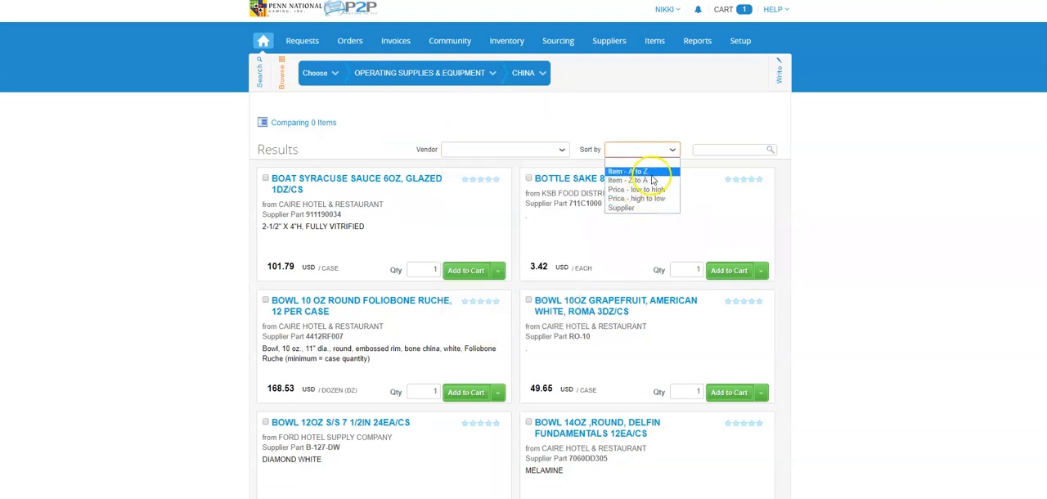
{"action": "left_click", "coordinate": [724, 149]}
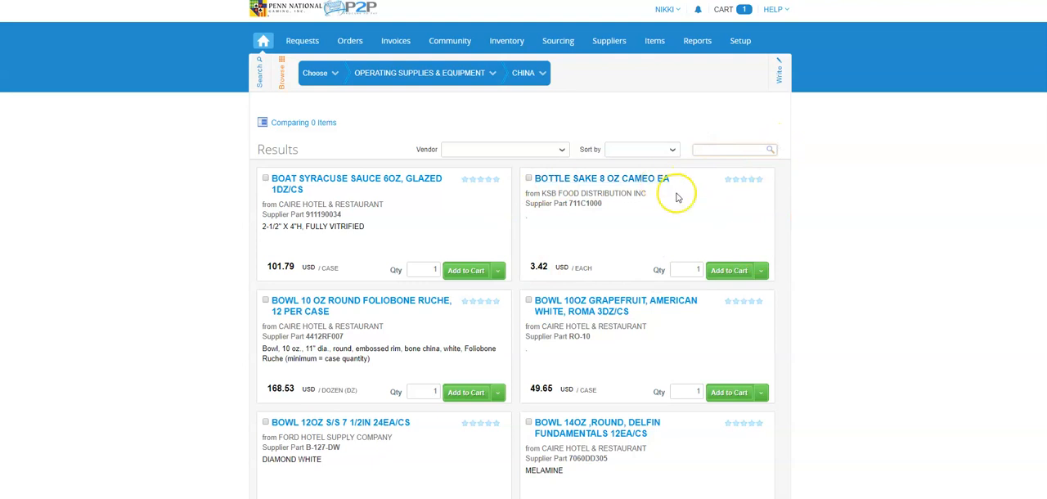
Add BOTTLE SAKE 8 OZ CAMEO EA to the cart with a quantity of 5.
{"action": "double_click", "coordinate": [689, 270]}
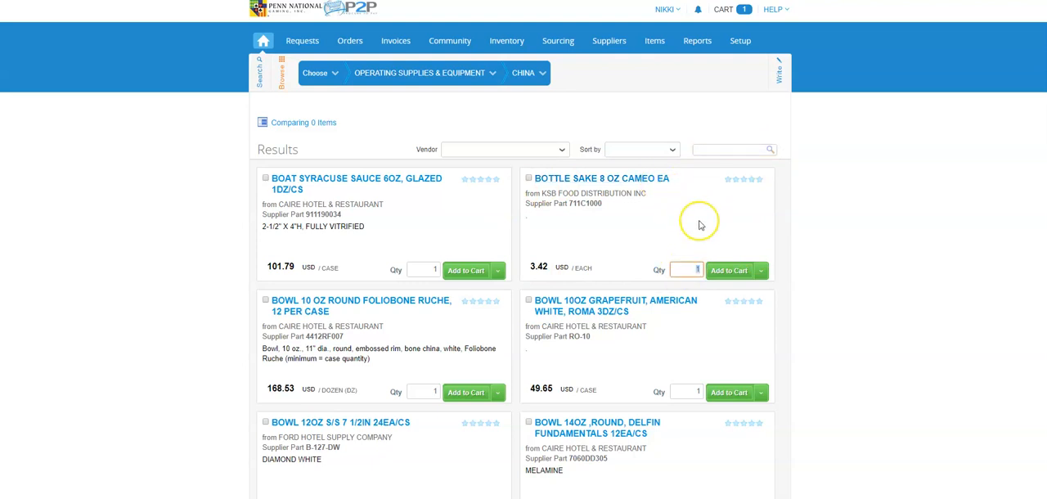
{"action": "type", "text": "5"}
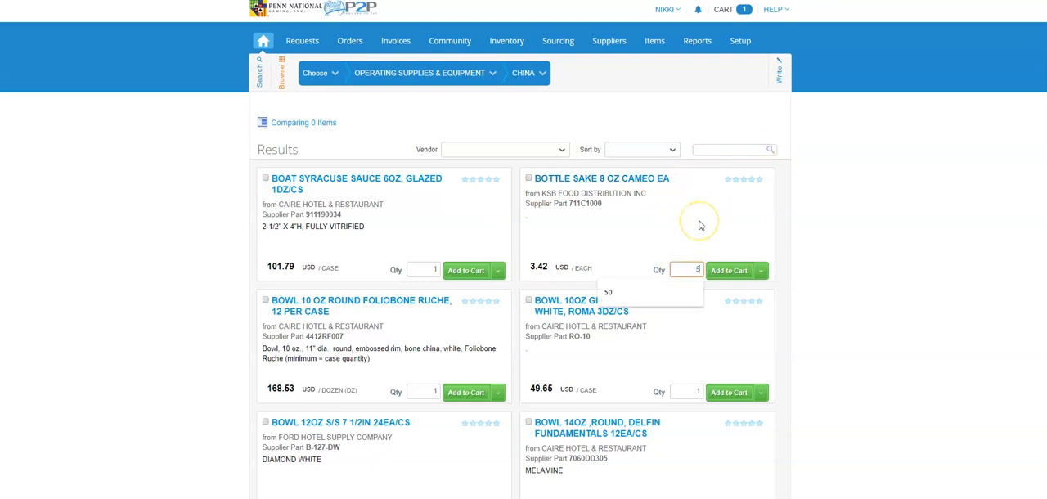
{"action": "left_click", "coordinate": [730, 275]}
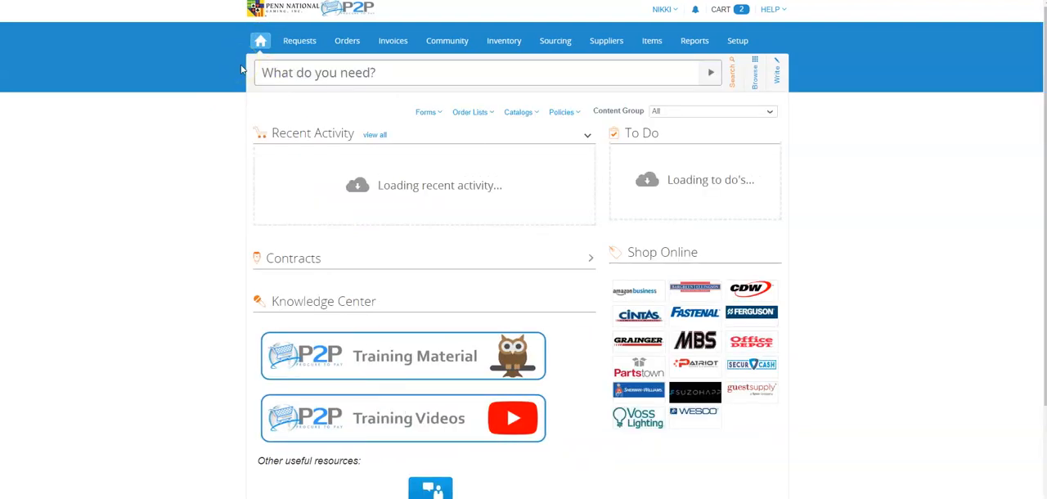
Find "sysco" among the supplier catalogs on the home page and open the SYSCO FOOD SERVICES CO catalog.
{"action": "left_click", "coordinate": [520, 112]}
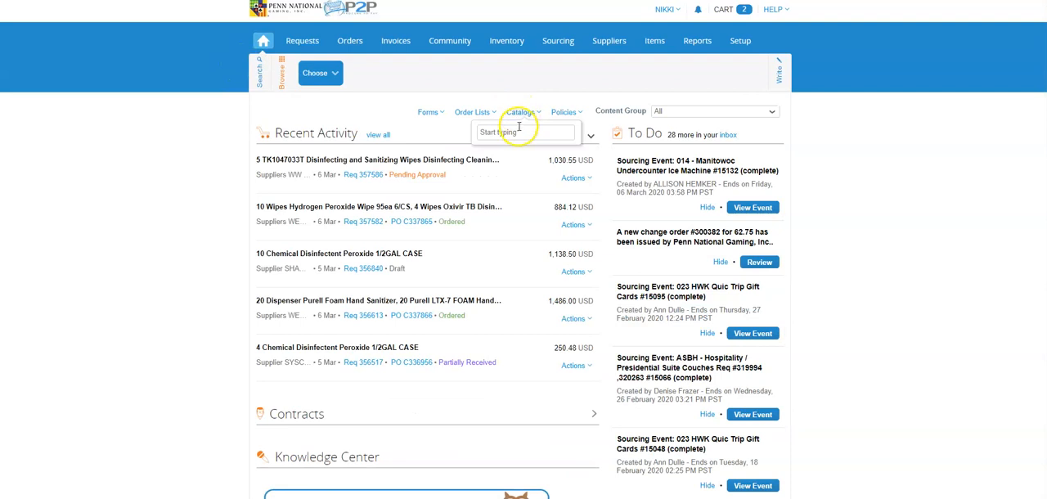
{"action": "left_click", "coordinate": [517, 131]}
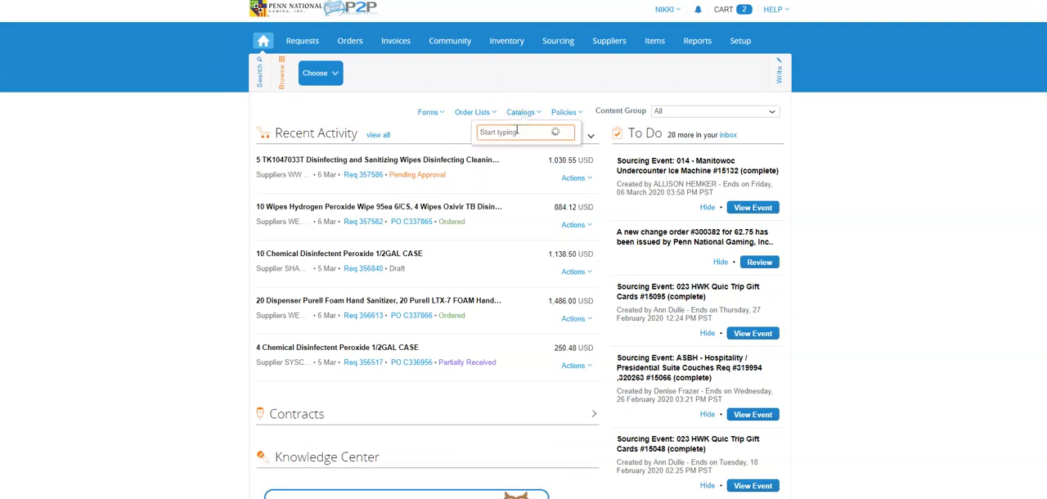
{"action": "type", "text": "sysco"}
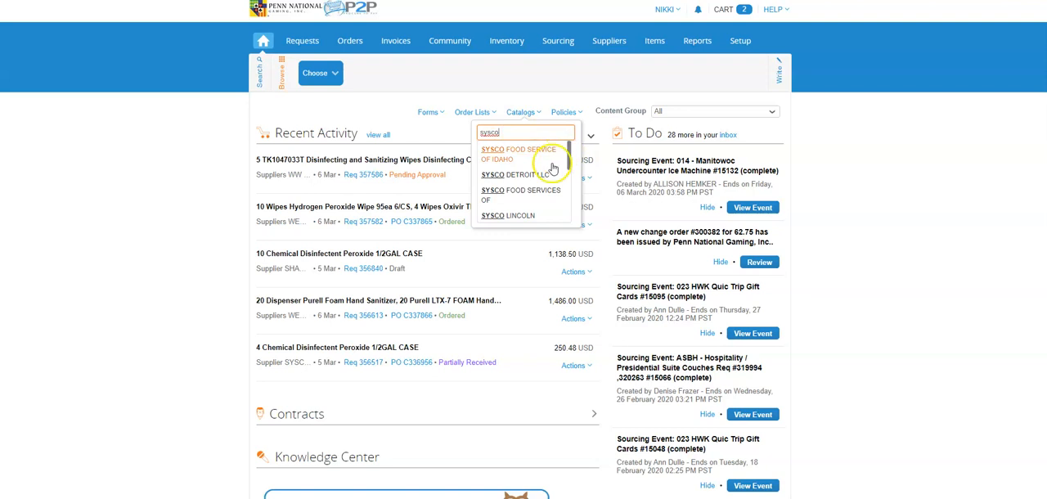
{"action": "scroll", "coordinate": [534, 177], "scroll_direction": "down", "scroll_amount": 5}
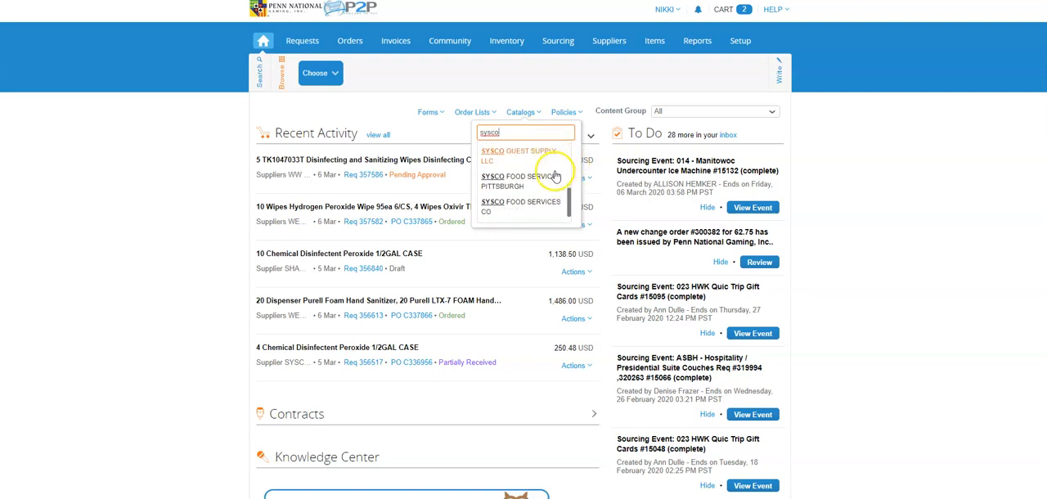
{"action": "scroll", "coordinate": [556, 176], "scroll_direction": "down", "scroll_amount": 1}
{"action": "left_click", "coordinate": [523, 59]}
{"action": "scroll", "coordinate": [527, 101], "scroll_direction": "down", "scroll_amount": 6}
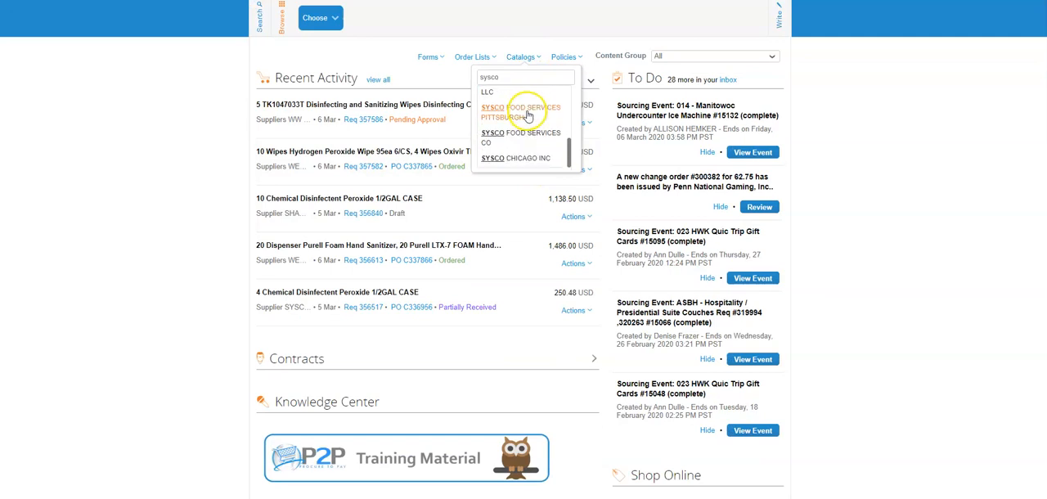
{"action": "scroll", "coordinate": [525, 55], "scroll_direction": "up", "scroll_amount": 3}
{"action": "left_click", "coordinate": [523, 112]}
{"action": "scroll", "coordinate": [509, 199], "scroll_direction": "down", "scroll_amount": 4}
{"action": "left_click", "coordinate": [508, 202]}
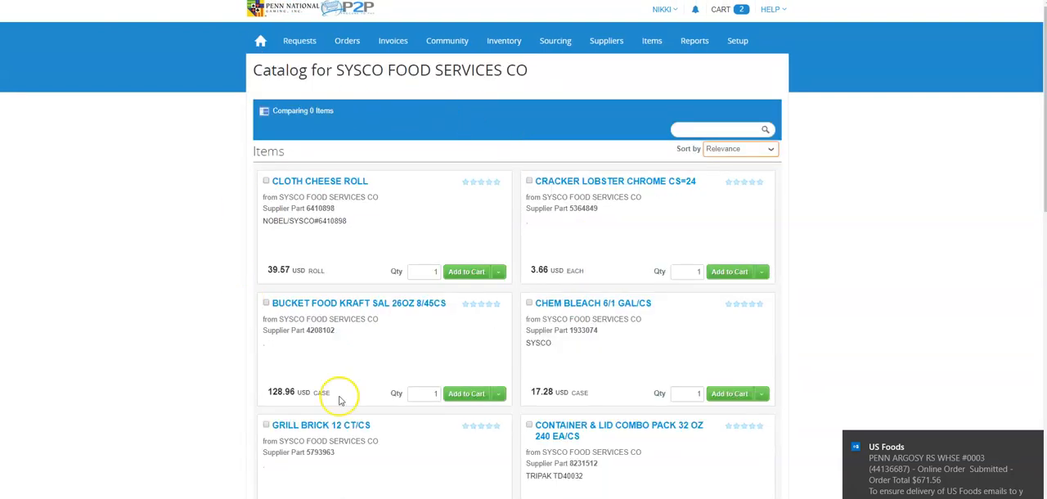
Sort the SYSCO FOOD SERVICES CO catalog items by price from low to high.
{"action": "scroll", "coordinate": [810, 193], "scroll_direction": "down", "scroll_amount": 5}
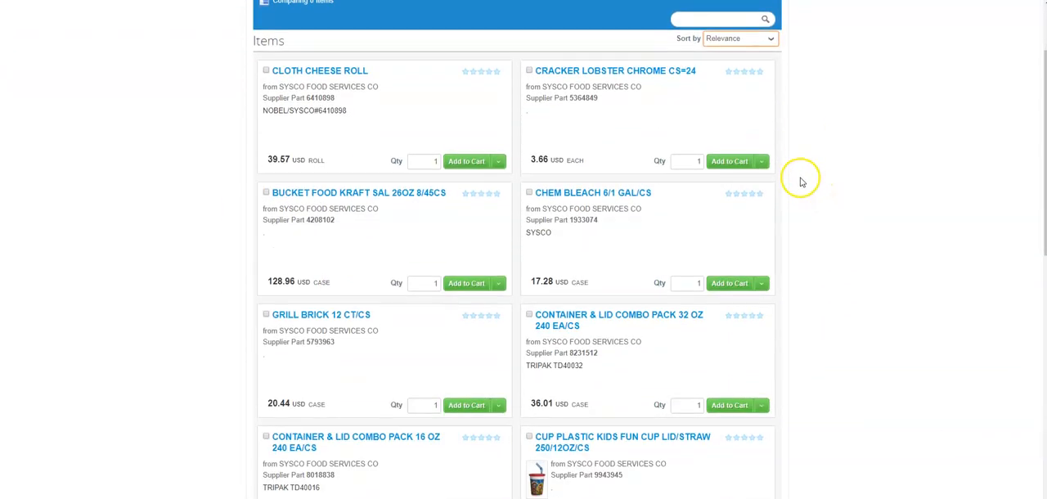
{"action": "scroll", "coordinate": [804, 179], "scroll_direction": "up", "scroll_amount": 5}
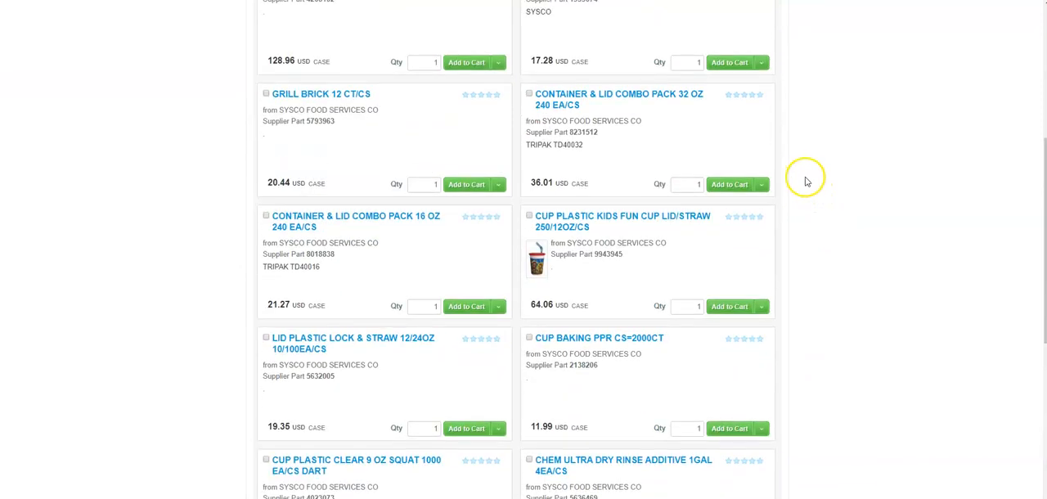
{"action": "left_click", "coordinate": [704, 73]}
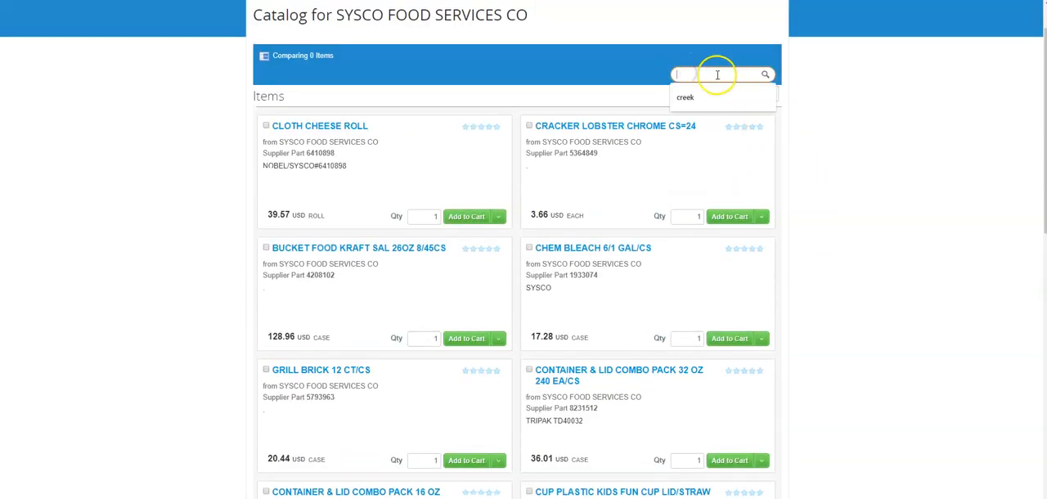
{"action": "left_click", "coordinate": [806, 79]}
{"action": "left_click", "coordinate": [764, 98]}
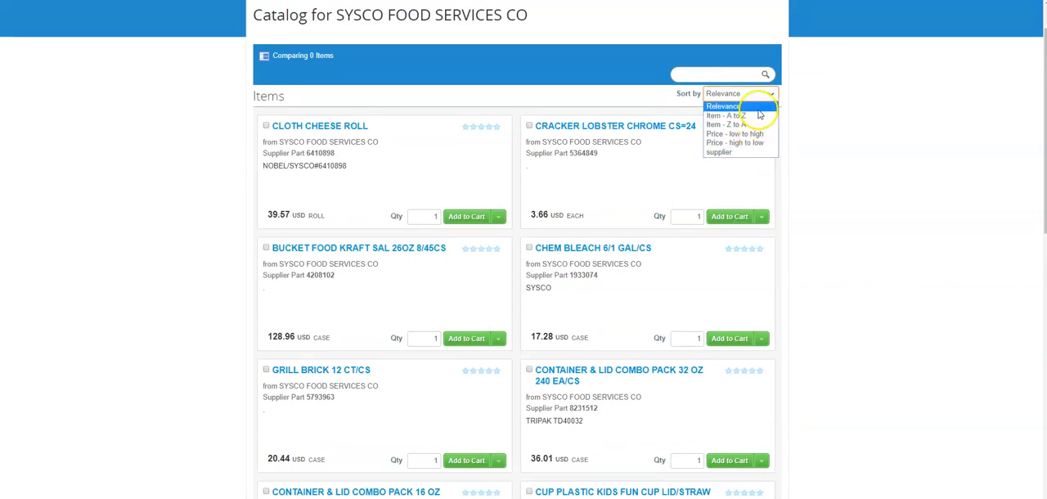
{"action": "left_click", "coordinate": [758, 134]}
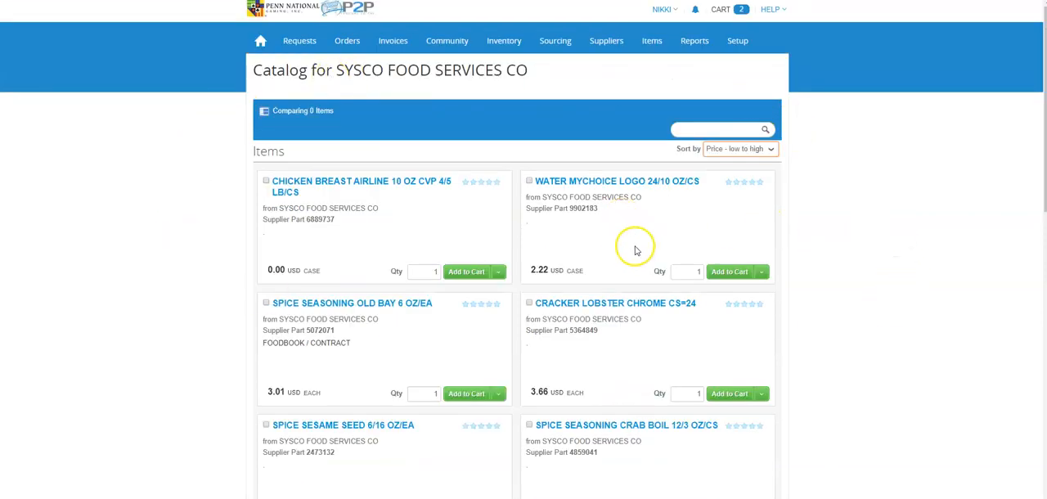
Add 56 cases of WATER MYCHOICE LOGO 24/10 OZ/CS to the cart.
{"action": "double_click", "coordinate": [698, 271]}
{"action": "type", "text": "56"}
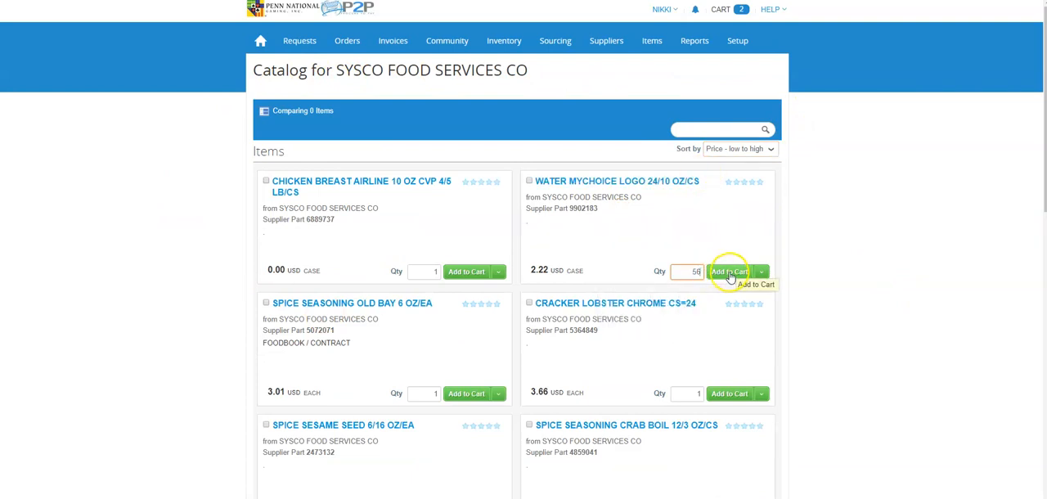
{"action": "left_click", "coordinate": [730, 273]}
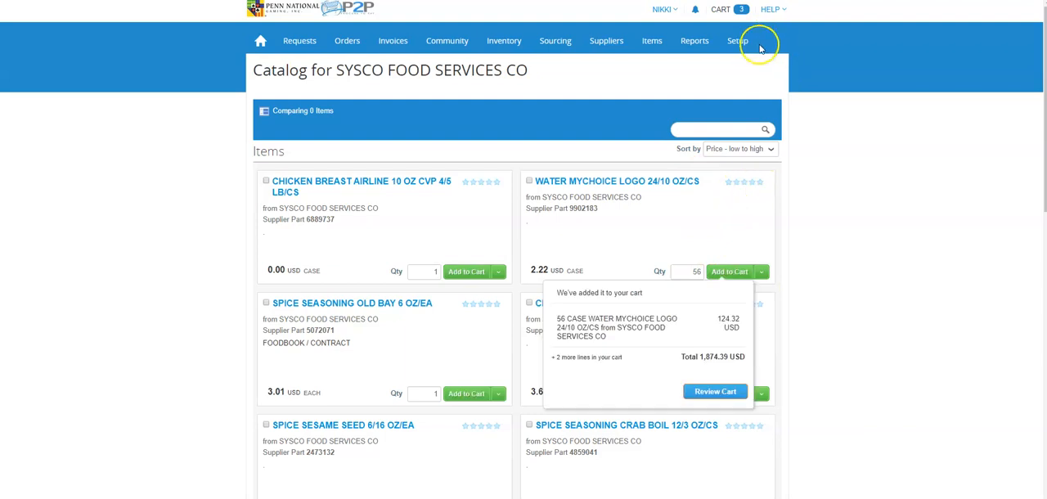
Open the cart for review and check the Scope And Justification and Department Number fields in its general info.
{"action": "left_click", "coordinate": [726, 11]}
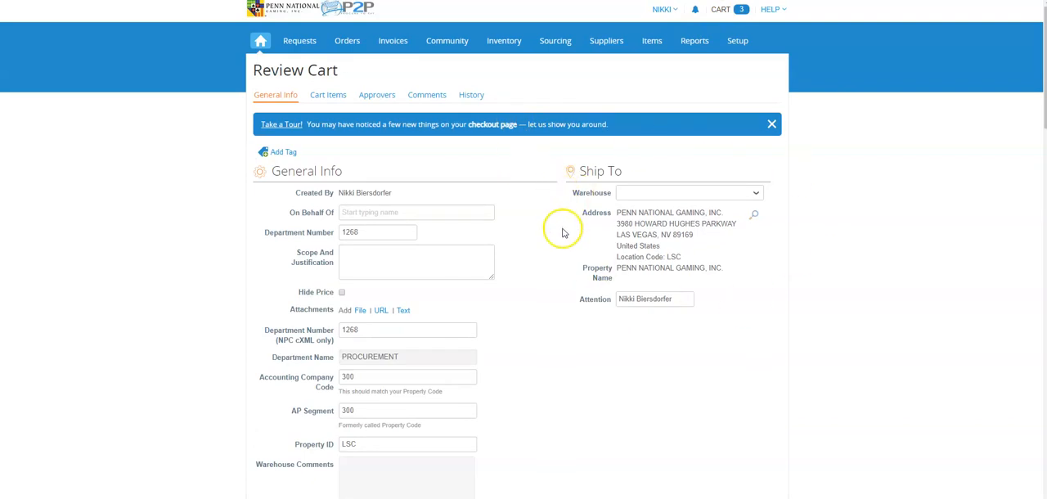
{"action": "scroll", "coordinate": [507, 236], "scroll_direction": "down", "scroll_amount": 2}
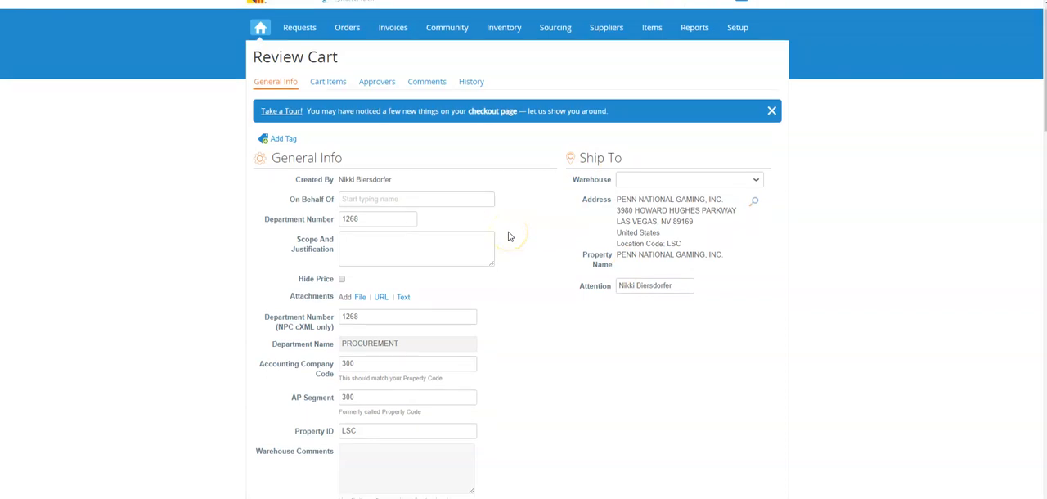
{"action": "left_click", "coordinate": [353, 142]}
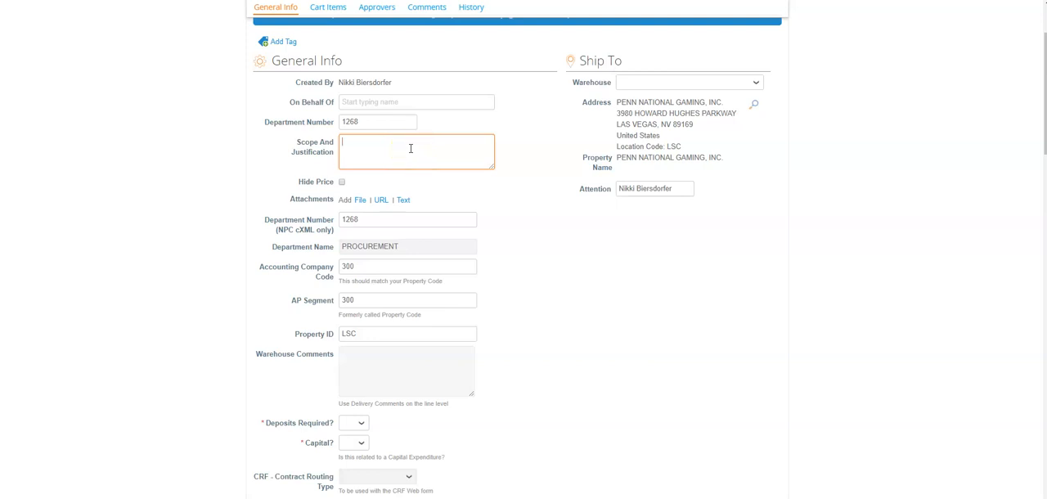
{"action": "scroll", "coordinate": [404, 151], "scroll_direction": "down", "scroll_amount": 5}
{"action": "scroll", "coordinate": [409, 154], "scroll_direction": "up", "scroll_amount": 5}
{"action": "left_click", "coordinate": [375, 146]}
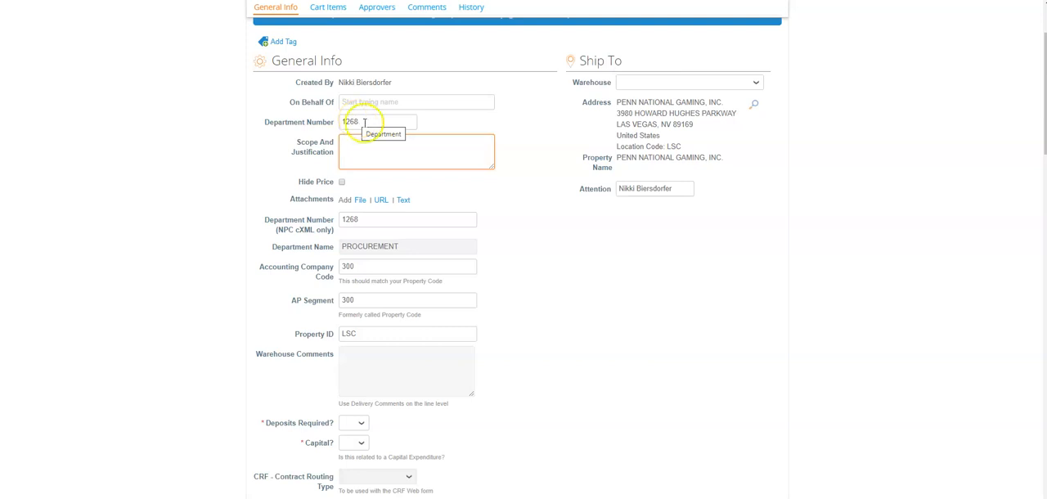
{"action": "double_click", "coordinate": [366, 121]}
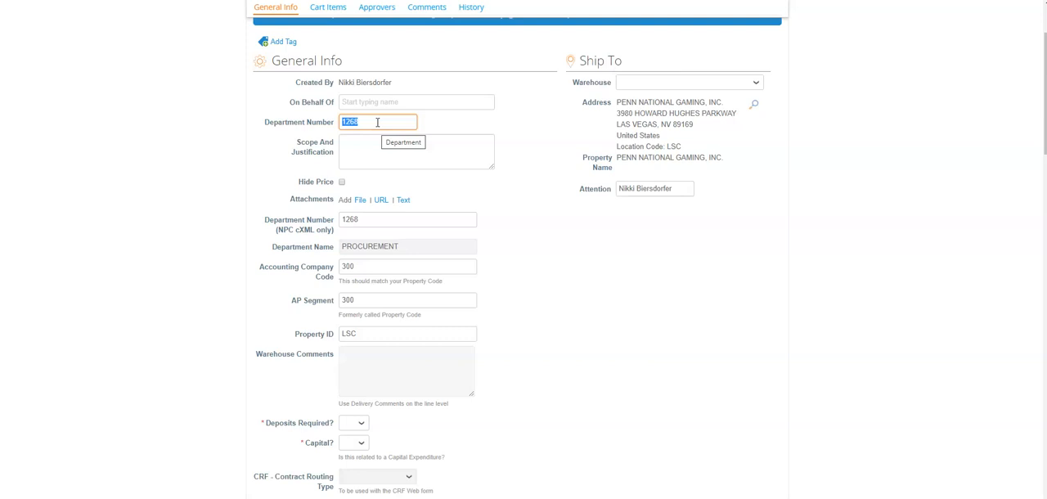
Set Deposits Required, Capital and CRF - Requires Corporate Legal Review to No in the cart's general info.
{"action": "scroll", "coordinate": [377, 122], "scroll_direction": "down", "scroll_amount": 4}
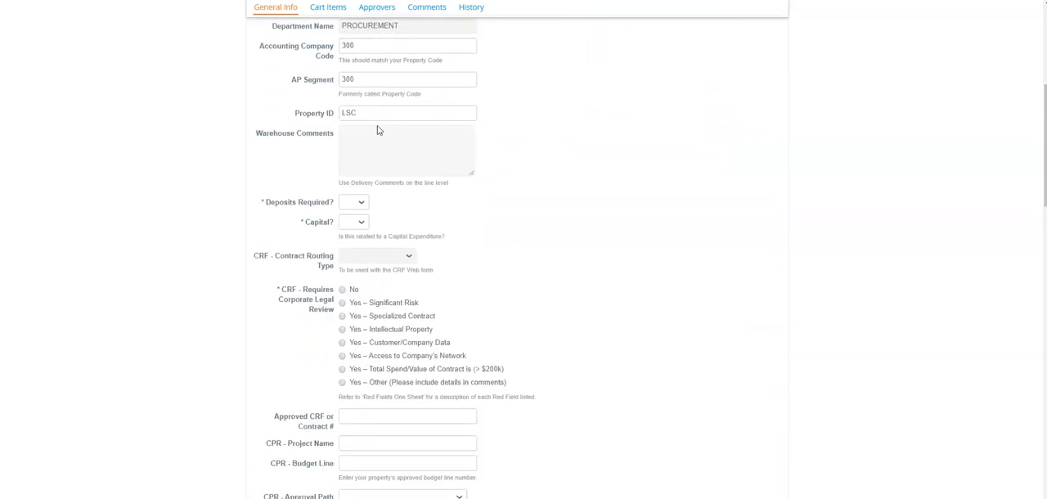
{"action": "left_click", "coordinate": [355, 150]}
{"action": "left_click", "coordinate": [352, 177]}
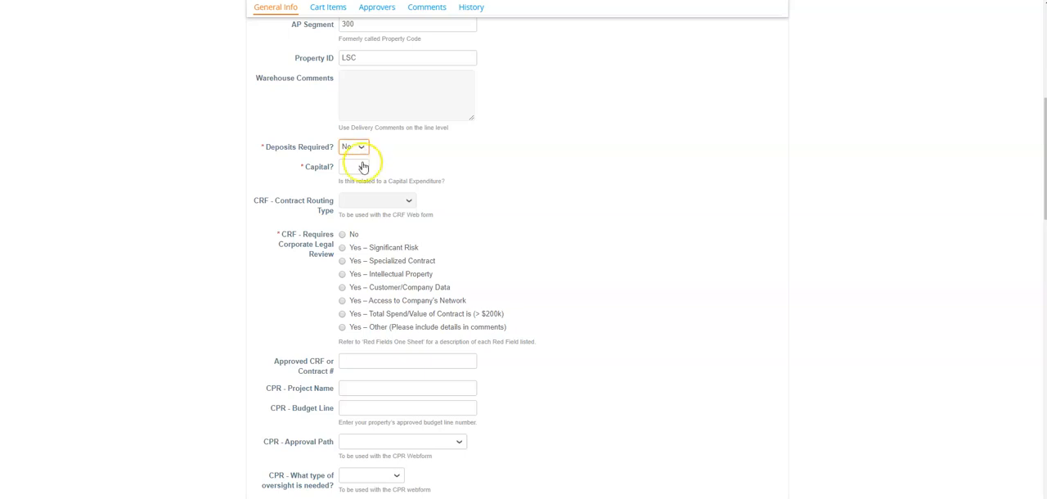
{"action": "left_click", "coordinate": [362, 168]}
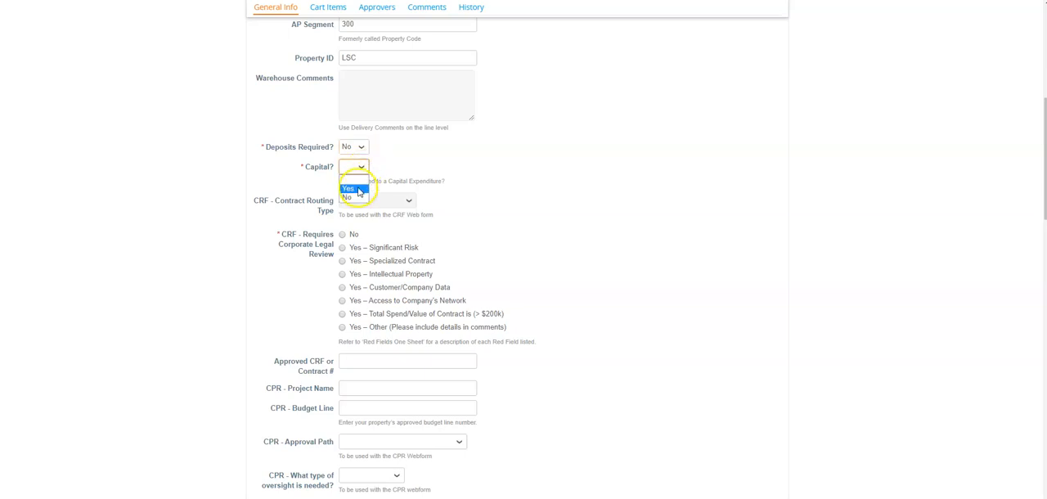
{"action": "left_click", "coordinate": [351, 197]}
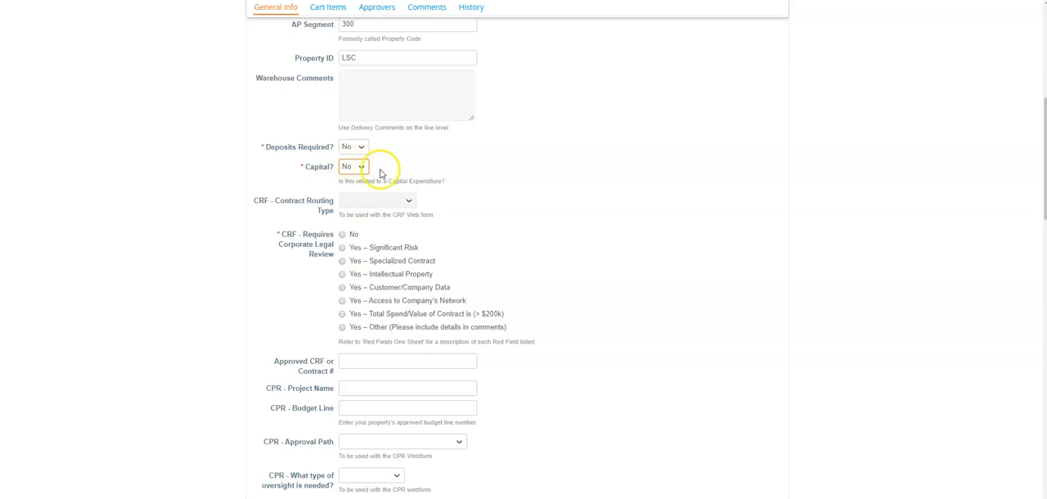
{"action": "left_click", "coordinate": [344, 234]}
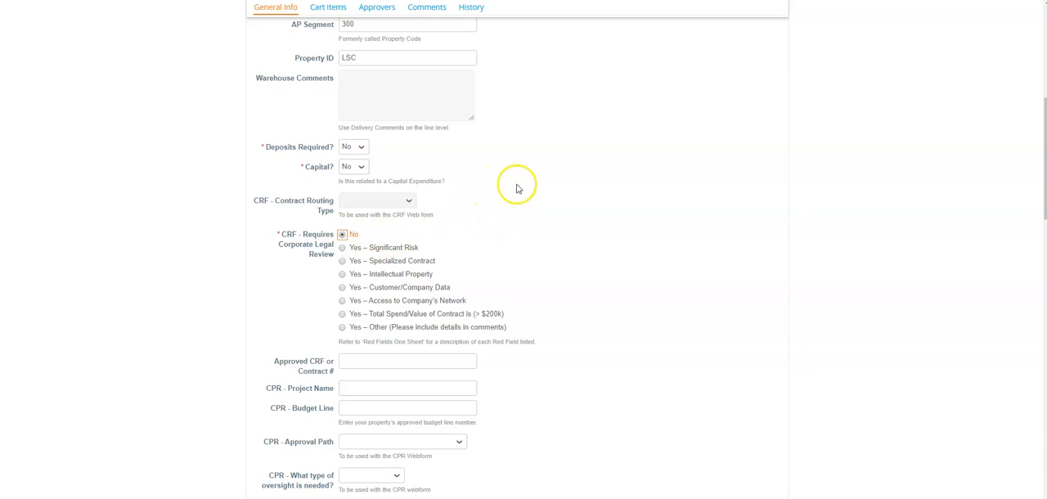
Set the Need By date of the CHEESE CHEDDAR MILD FANCY SHRED cart line to 03/10/20 and save the line.
{"action": "scroll", "coordinate": [515, 189], "scroll_direction": "down", "scroll_amount": 6}
{"action": "scroll", "coordinate": [523, 188], "scroll_direction": "down", "scroll_amount": 3}
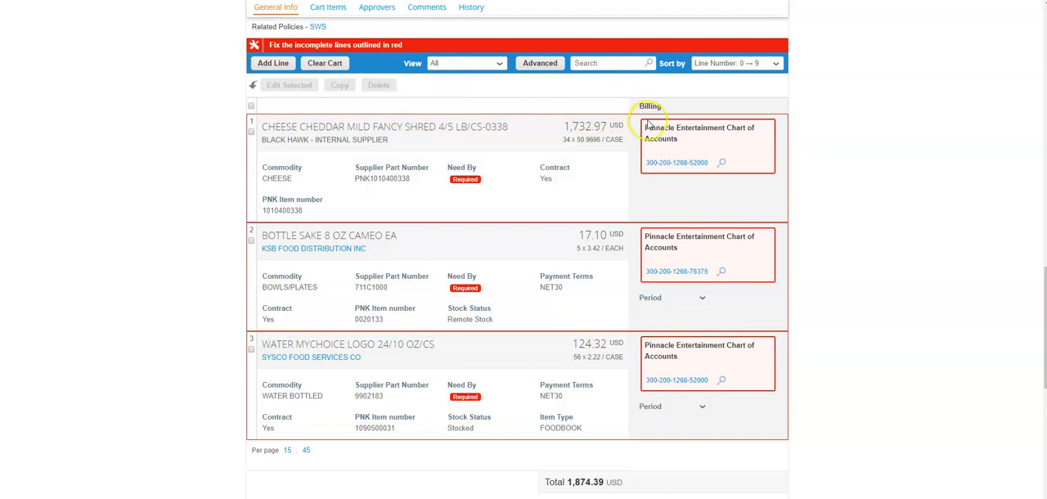
{"action": "left_click", "coordinate": [481, 177]}
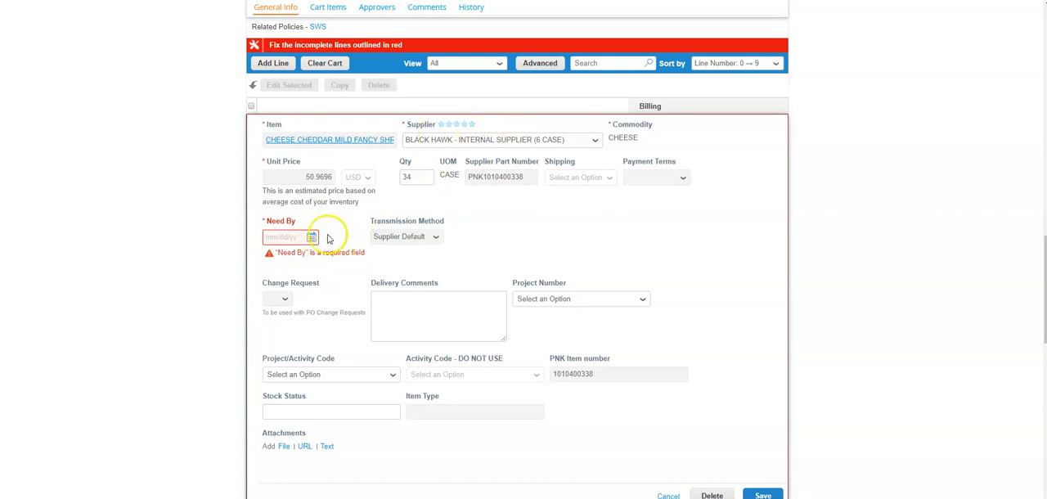
{"action": "left_click", "coordinate": [311, 237]}
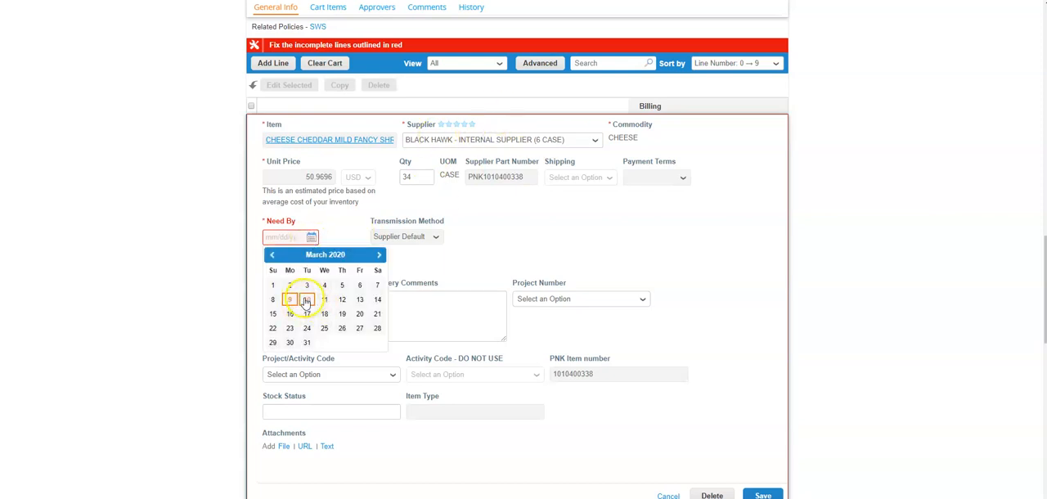
{"action": "left_click", "coordinate": [307, 299]}
Adjust all three cart lines together with Need By 03/11/20 and the delivery comment "please deliver to the 6th floor offices".
{"action": "scroll", "coordinate": [679, 257], "scroll_direction": "down", "scroll_amount": 1}
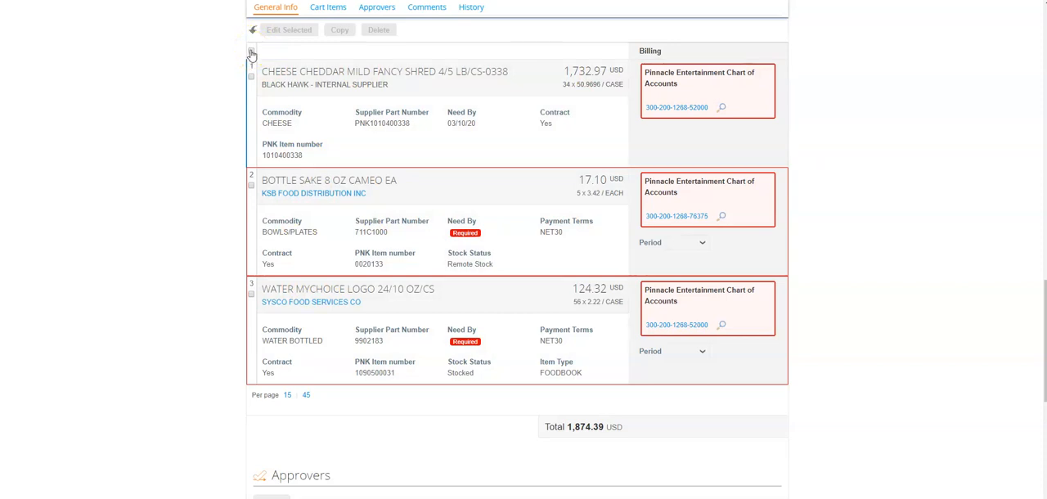
{"action": "left_click", "coordinate": [251, 52]}
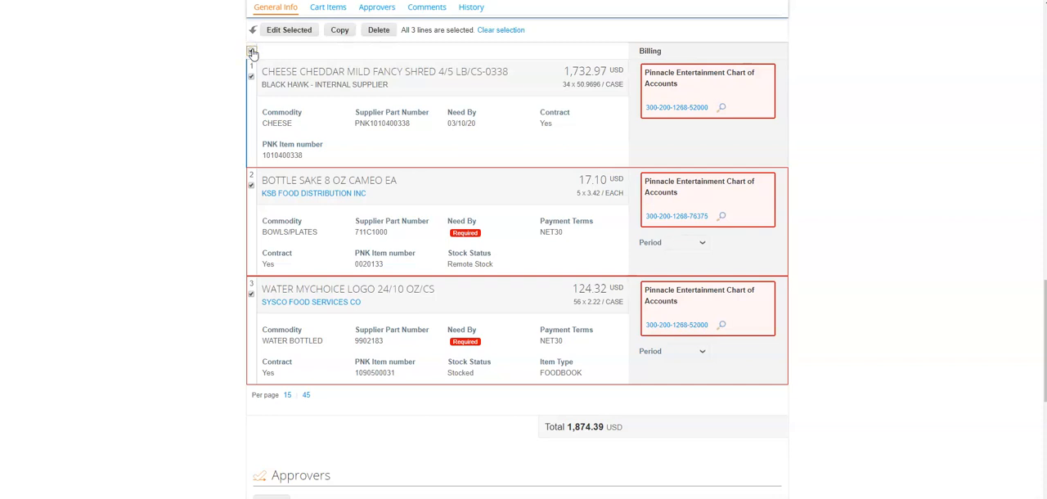
{"action": "left_click", "coordinate": [299, 33]}
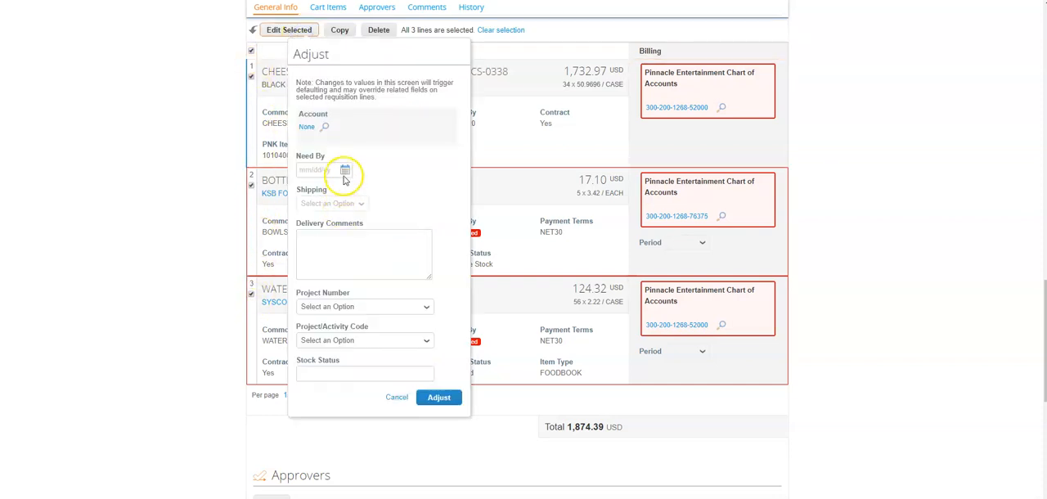
{"action": "left_click", "coordinate": [345, 171]}
{"action": "left_click", "coordinate": [351, 232]}
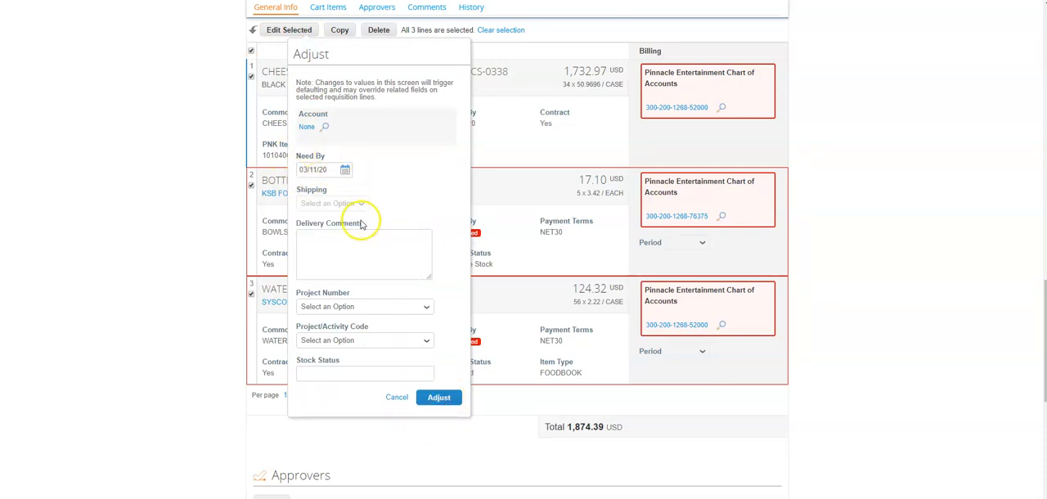
{"action": "left_click", "coordinate": [334, 251]}
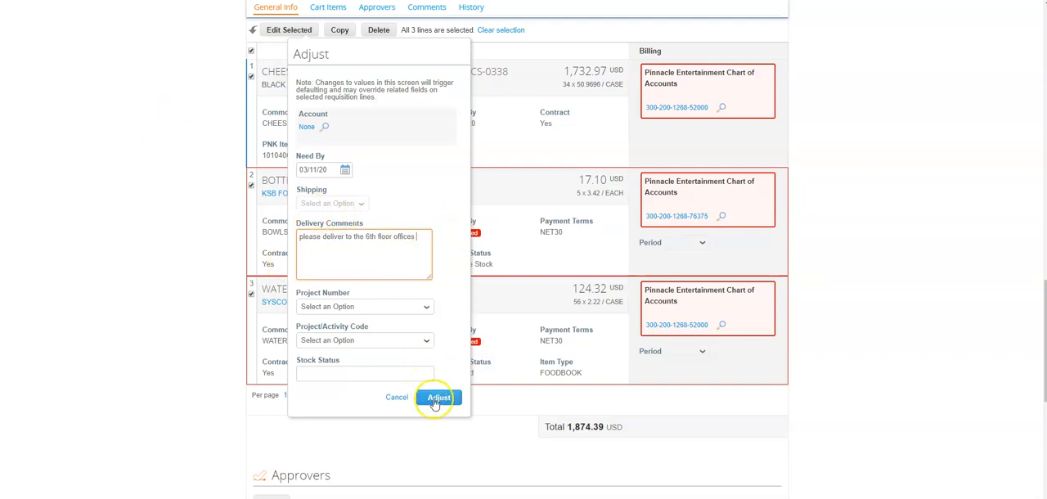
{"action": "left_click", "coordinate": [436, 398]}
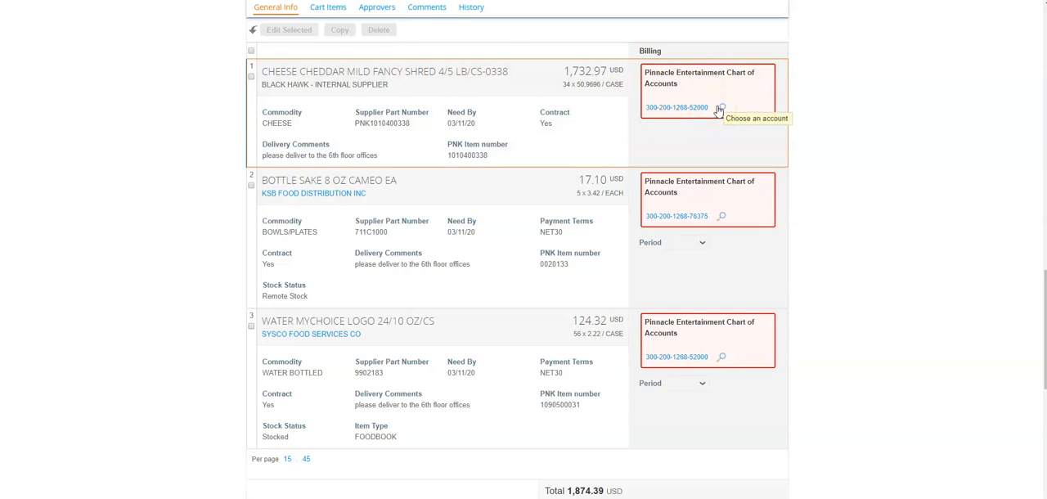
{"action": "left_click", "coordinate": [678, 109]}
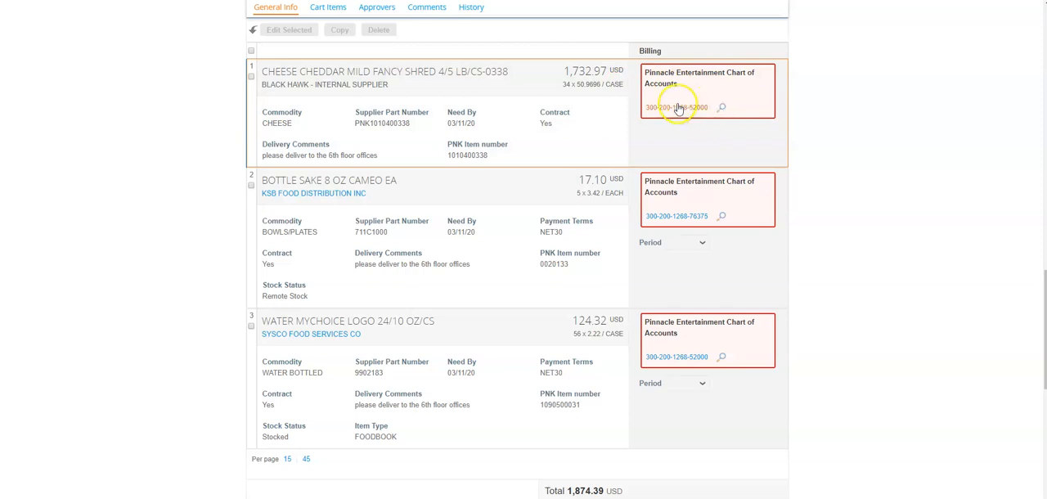
{"action": "left_click", "coordinate": [721, 111]}
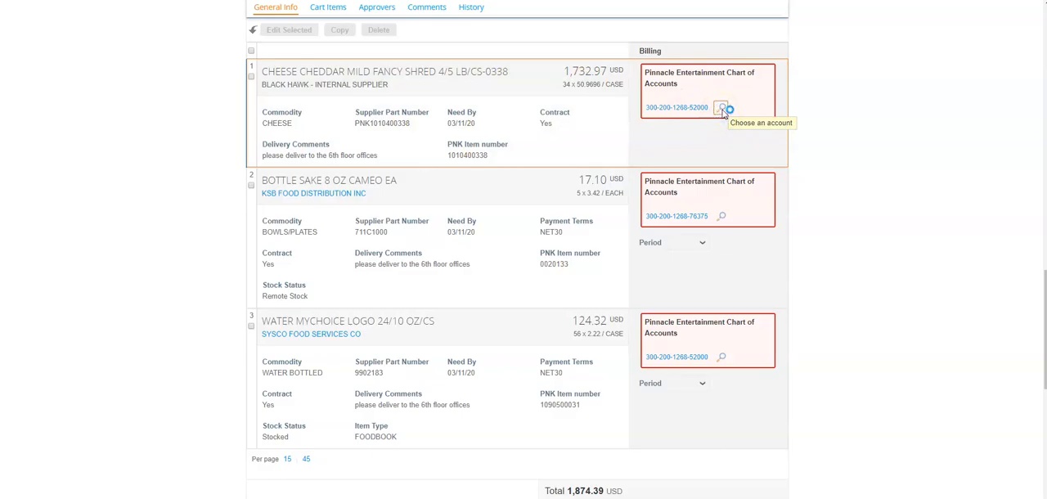
{"action": "left_click", "coordinate": [610, 247]}
{"action": "double_click", "coordinate": [603, 247]}
{"action": "key", "text": "BackSpace"}
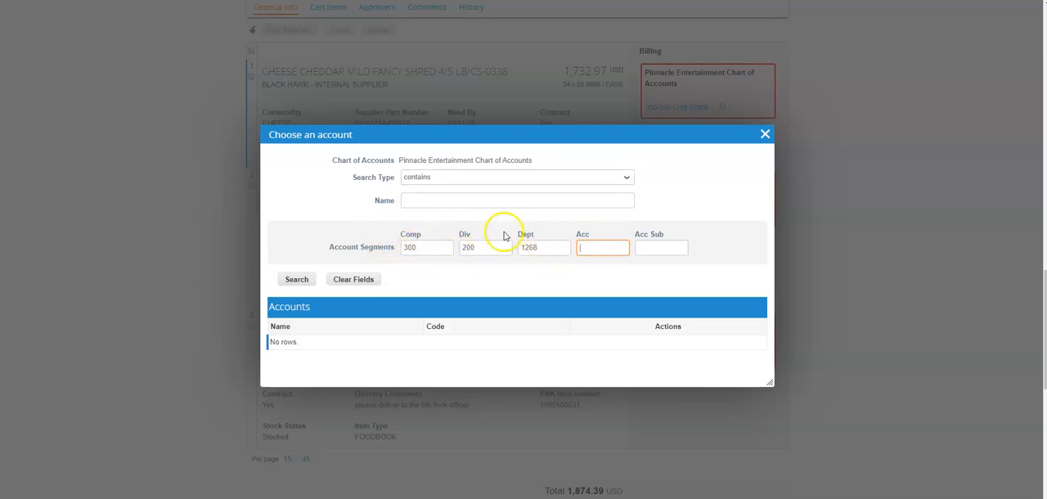
{"action": "left_click", "coordinate": [294, 279]}
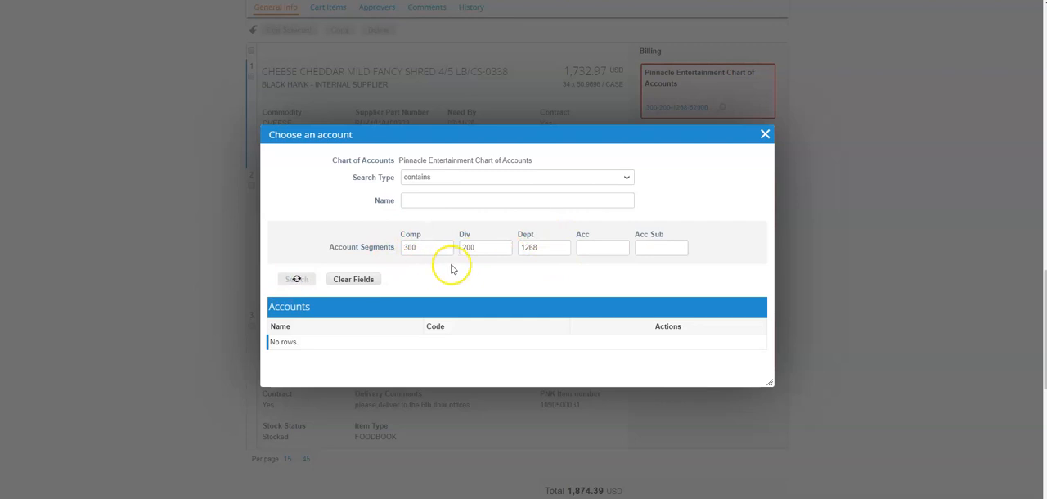
Assign the 3RD PARTY MEALS/ENTERTAINMENT account from the second page of results to the cheese line.
{"action": "scroll", "coordinate": [646, 260], "scroll_direction": "down", "scroll_amount": 1}
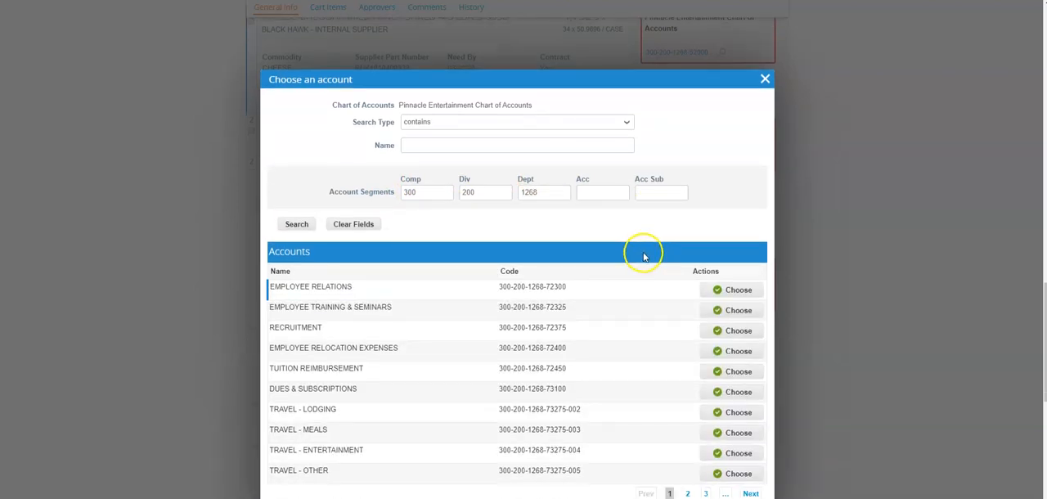
{"action": "scroll", "coordinate": [643, 256], "scroll_direction": "down", "scroll_amount": 1}
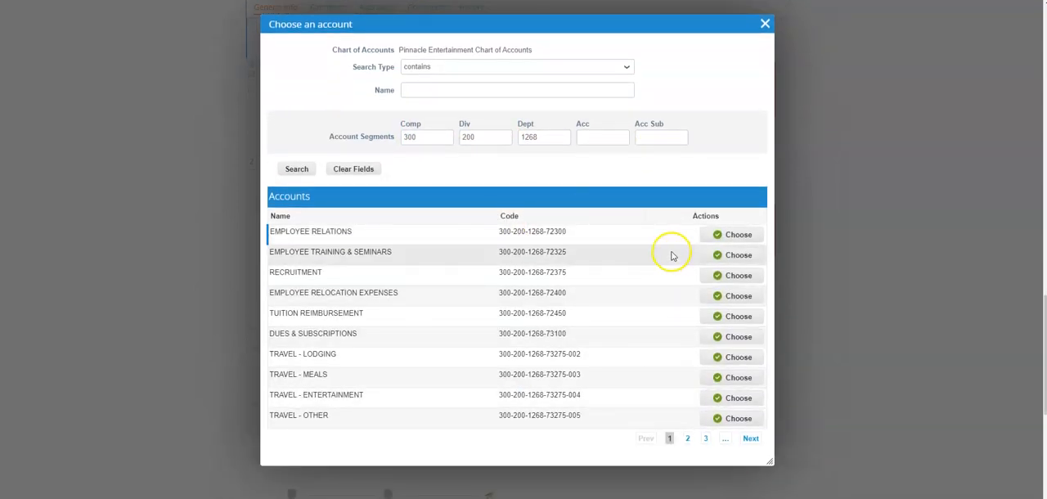
{"action": "left_click", "coordinate": [687, 439]}
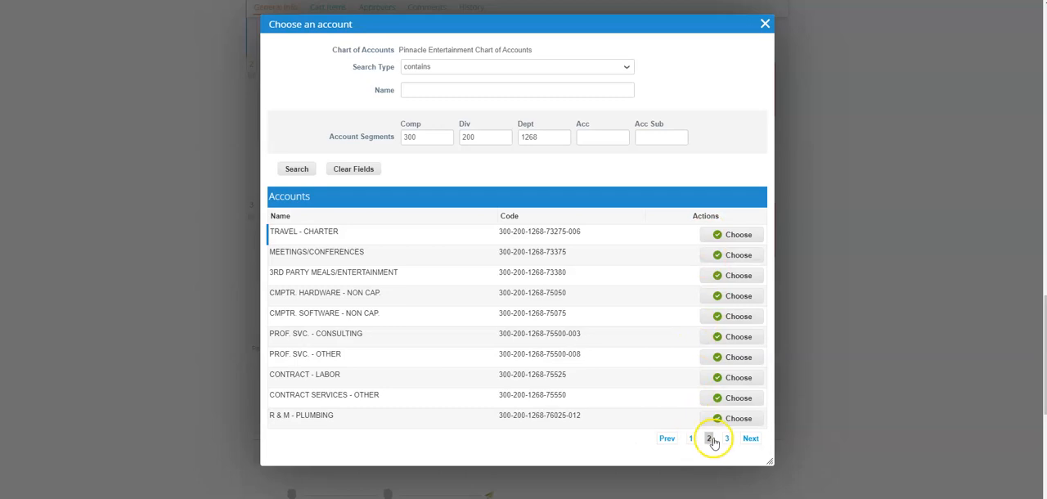
{"action": "left_click", "coordinate": [725, 278]}
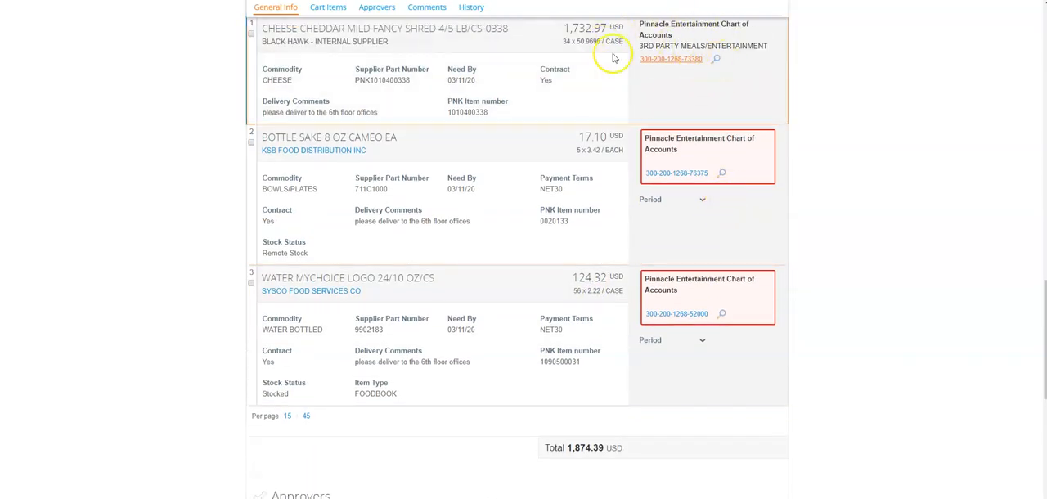
{"action": "scroll", "coordinate": [710, 95], "scroll_direction": "up", "scroll_amount": 1}
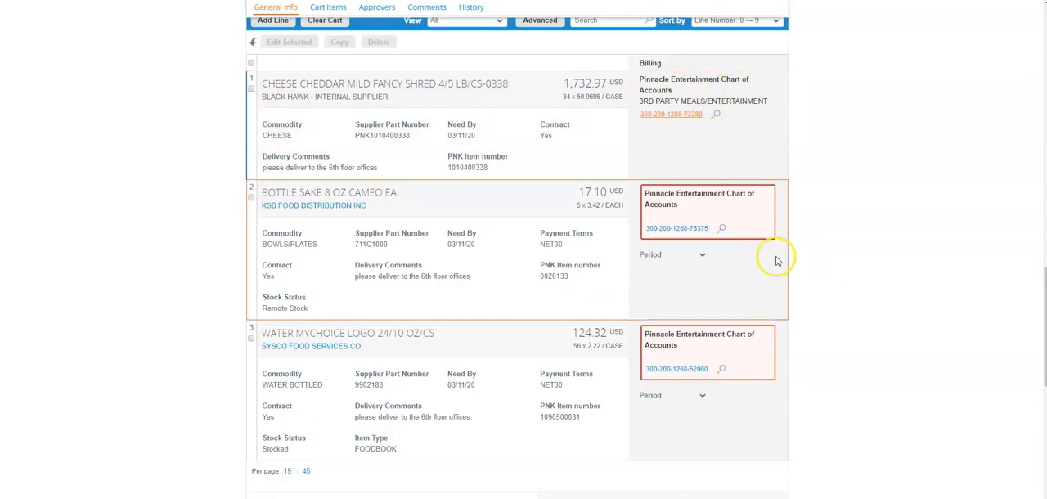
{"action": "left_click", "coordinate": [252, 64]}
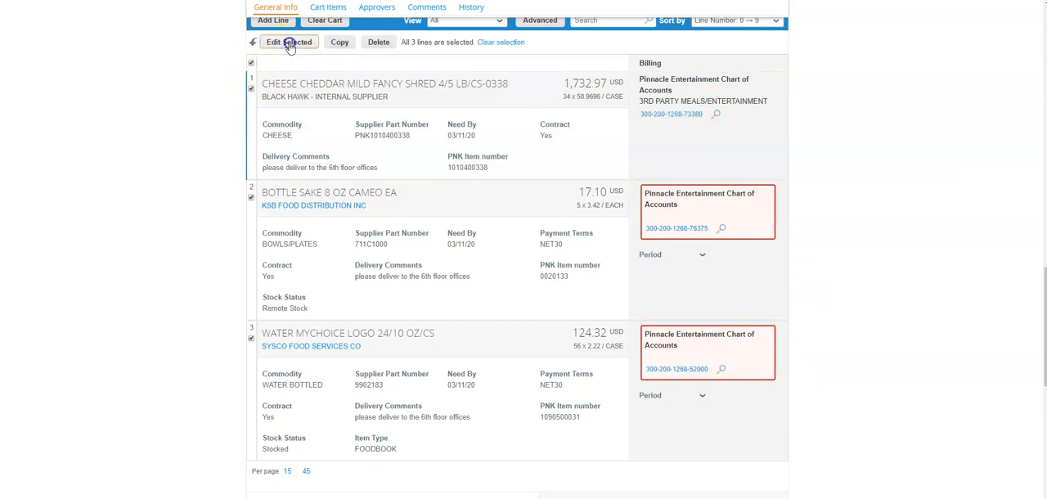
{"action": "left_click", "coordinate": [288, 42]}
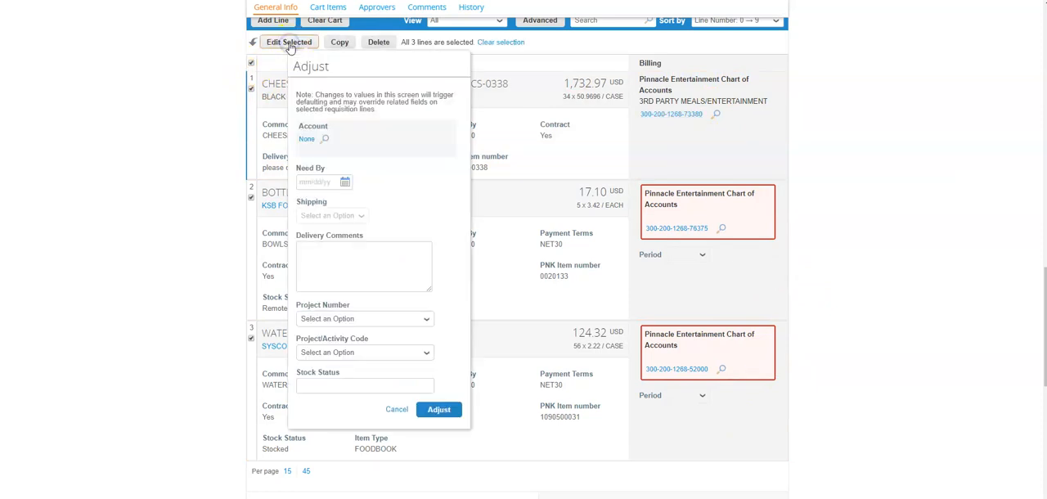
{"action": "left_click", "coordinate": [306, 139]}
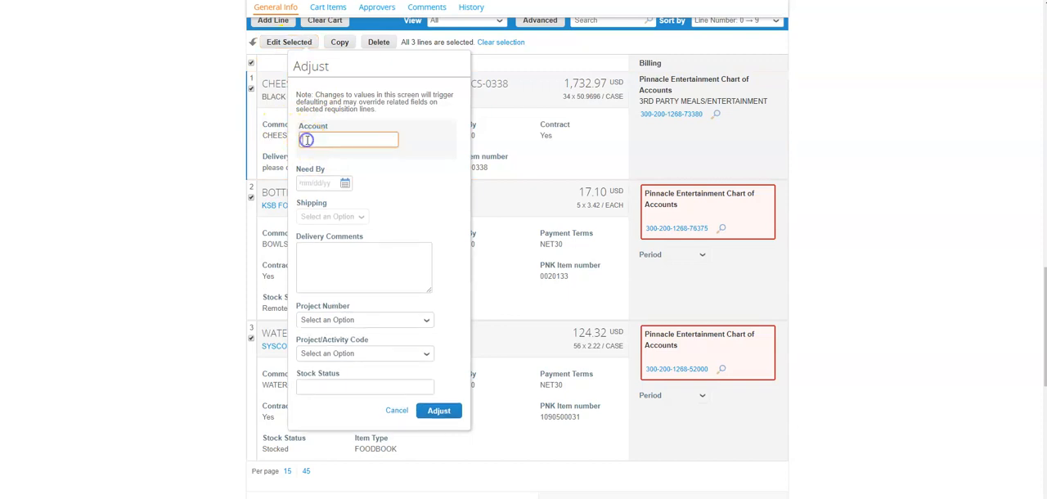
{"action": "type", "text": "08"}
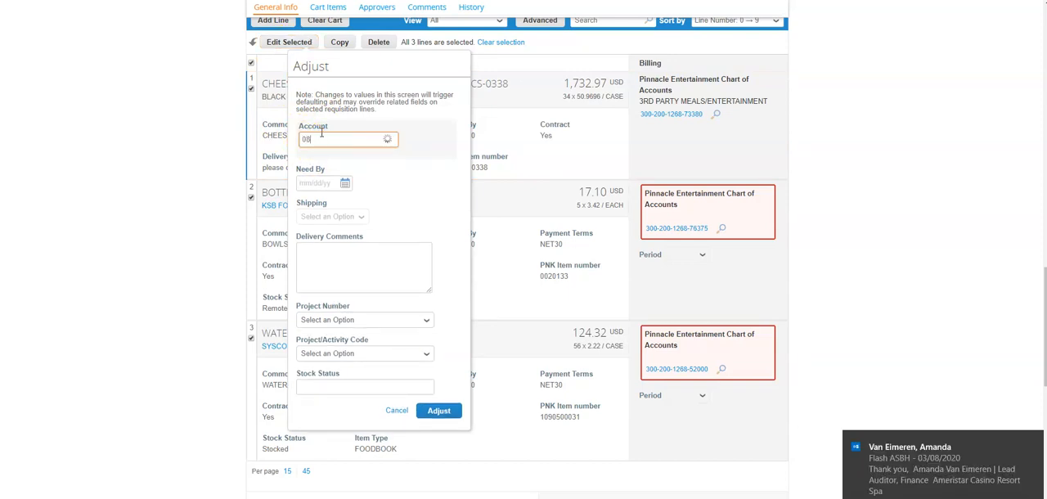
{"action": "type", "text": "2-2"}
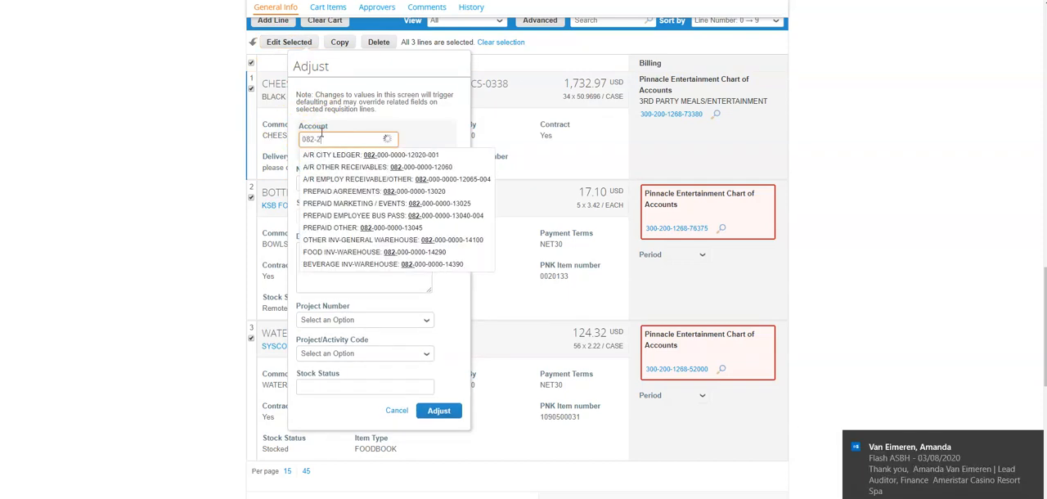
{"action": "type", "text": "00-1270-762"}
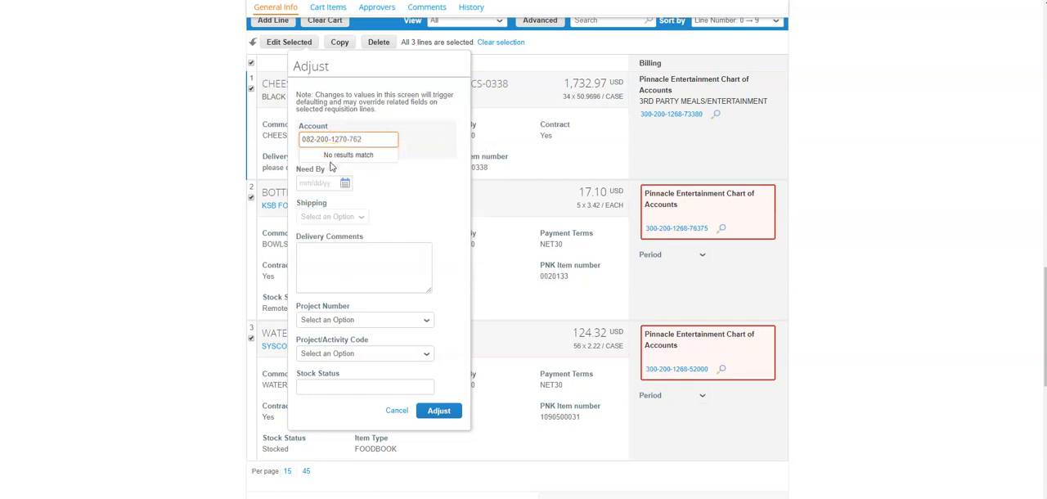
{"action": "key", "text": "BackSpace"}
{"action": "type", "text": "3"}
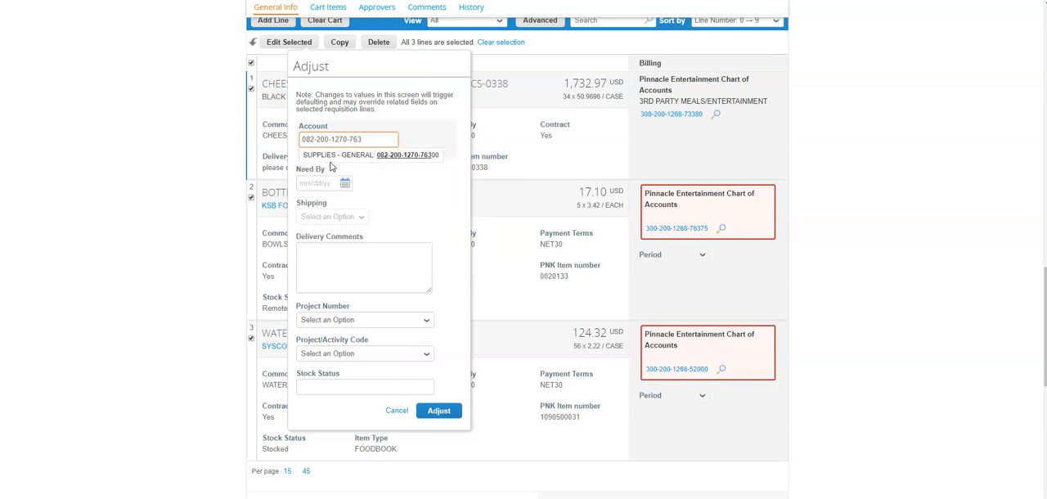
{"action": "left_click", "coordinate": [342, 157]}
{"action": "left_click", "coordinate": [439, 409]}
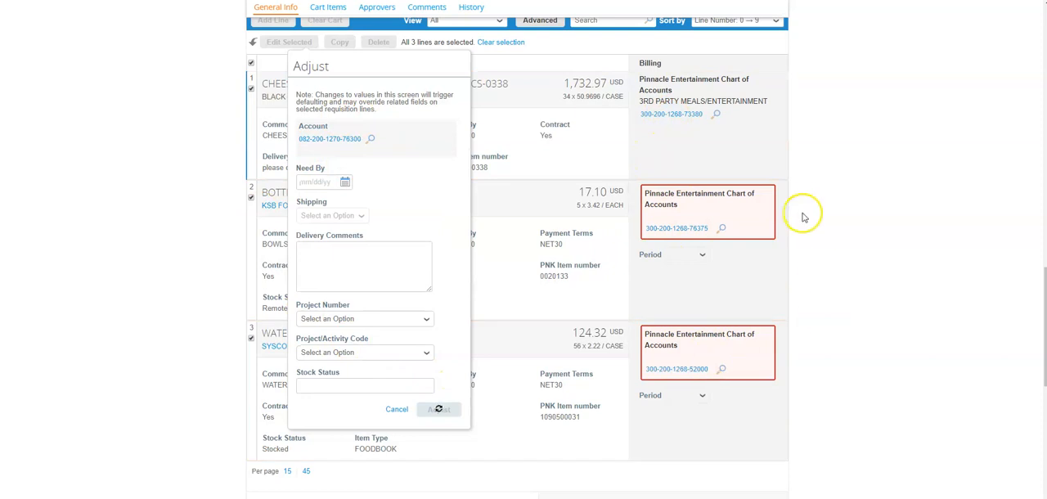
Review the cart's adjusted billing accounts, its approval chain and the options for saving or submitting it.
{"action": "scroll", "coordinate": [806, 184], "scroll_direction": "down", "scroll_amount": 3}
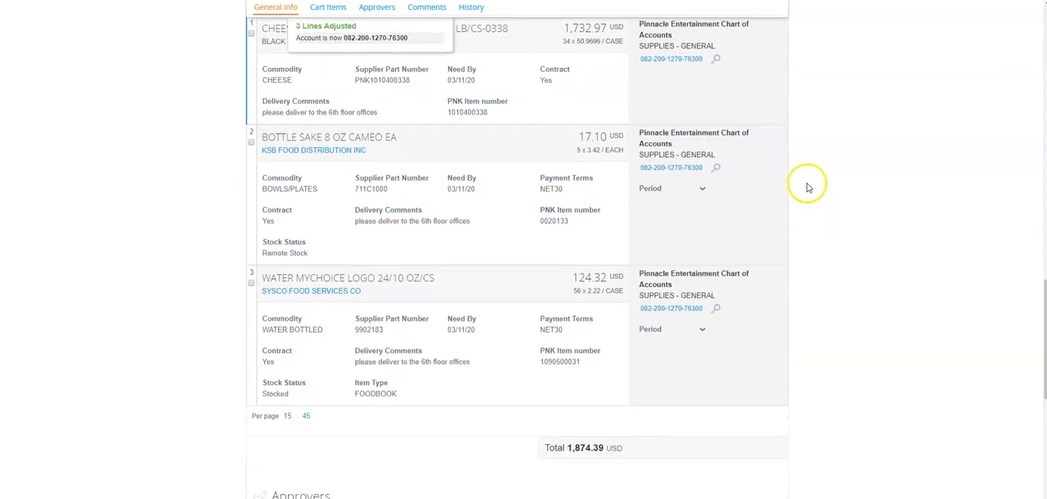
{"action": "scroll", "coordinate": [618, 330], "scroll_direction": "down", "scroll_amount": 2}
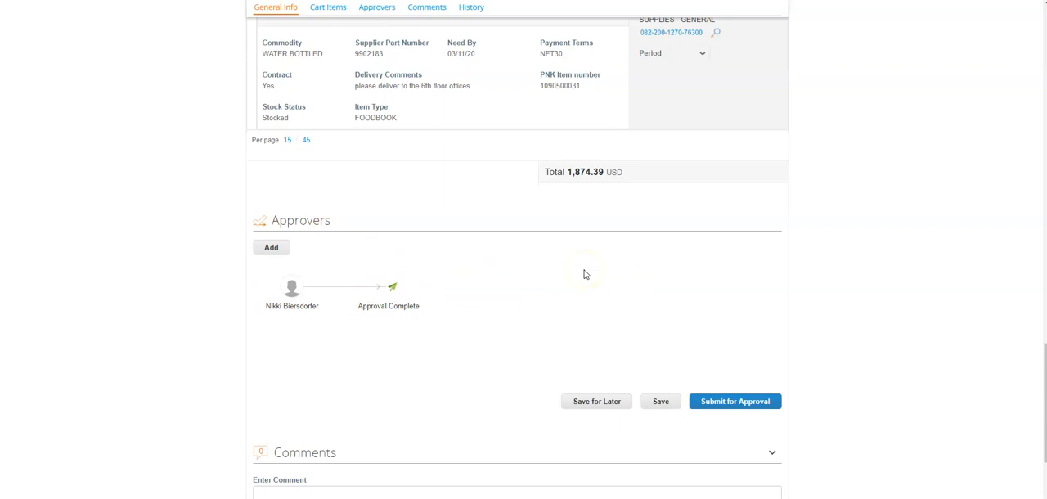
{"action": "scroll", "coordinate": [808, 303], "scroll_direction": "down", "scroll_amount": 1}
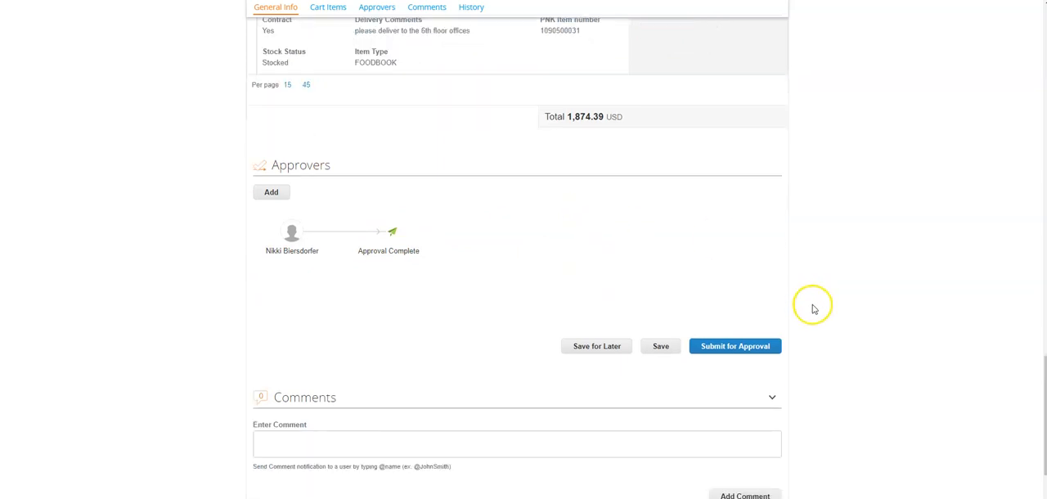
{"action": "scroll", "coordinate": [812, 306], "scroll_direction": "down", "scroll_amount": 1}
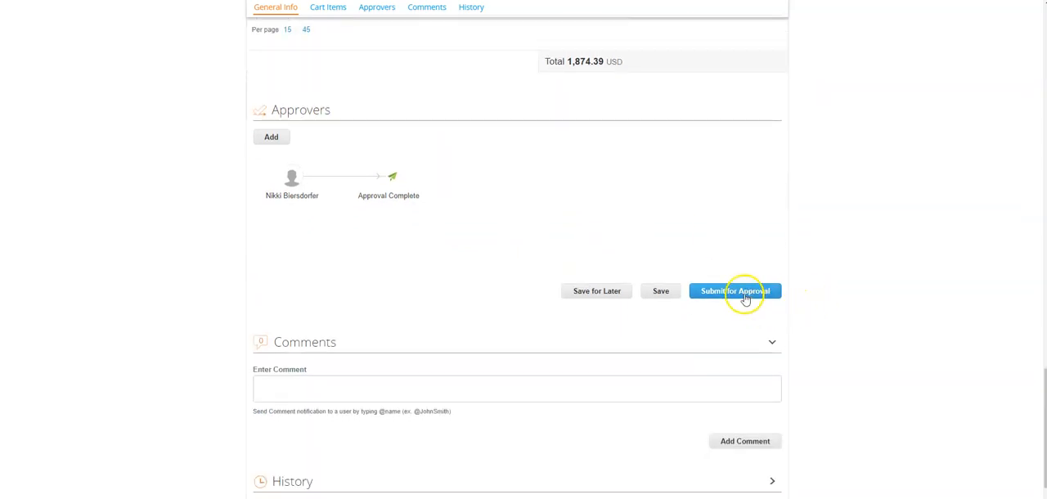